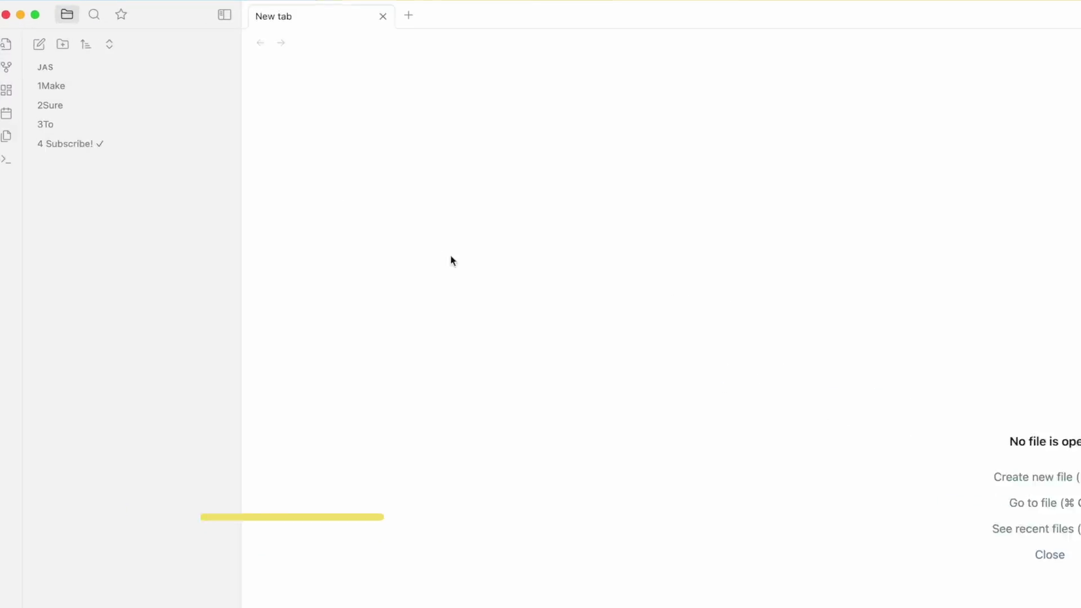
- Open the Bookmarks pane and expand the Canvas Video group and its References heading bookmarks
{"action": "right_click", "coordinate": [106, 142]}
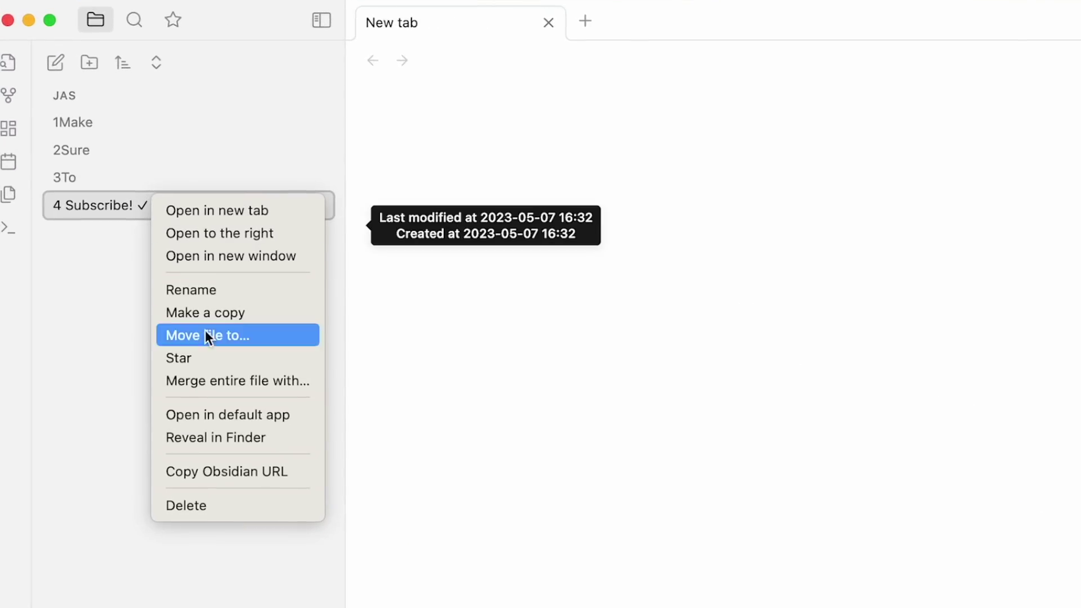
{"action": "left_click", "coordinate": [204, 359]}
{"action": "left_click", "coordinate": [174, 21]}
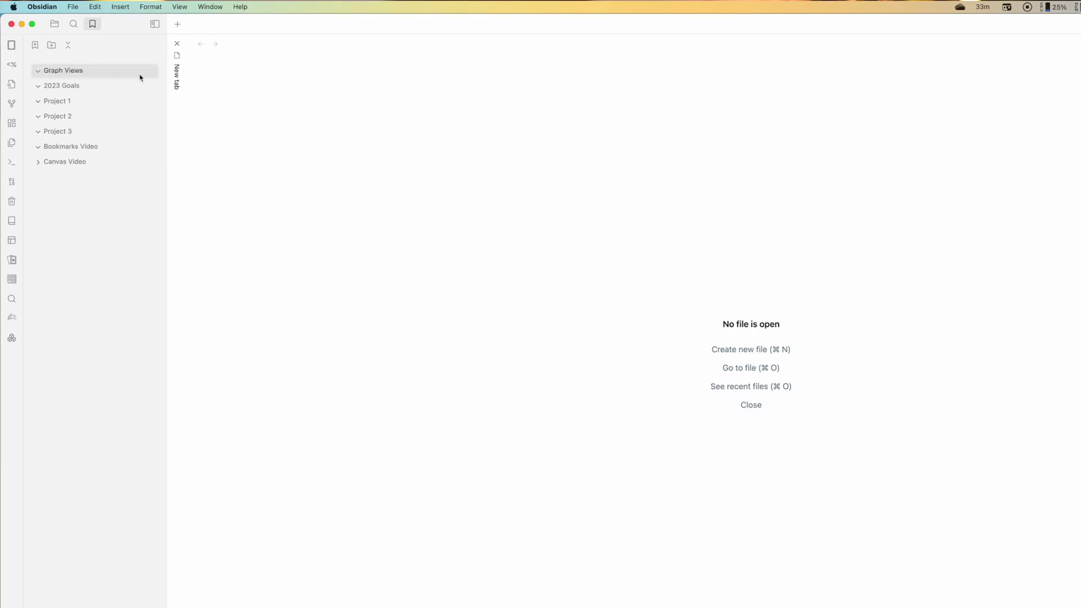
{"action": "left_click", "coordinate": [39, 162]}
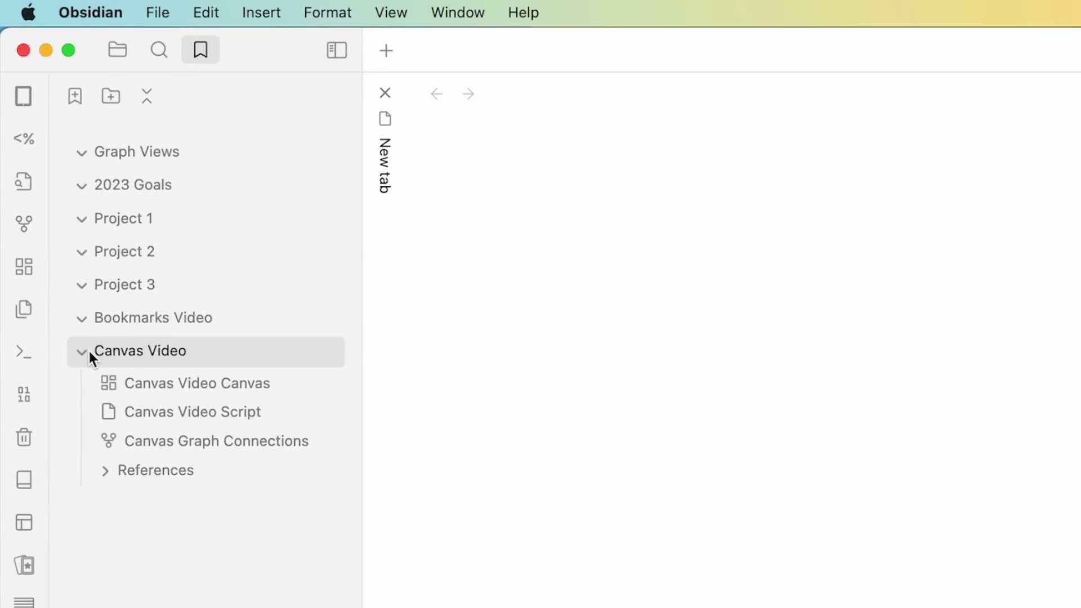
{"action": "left_click", "coordinate": [99, 468]}
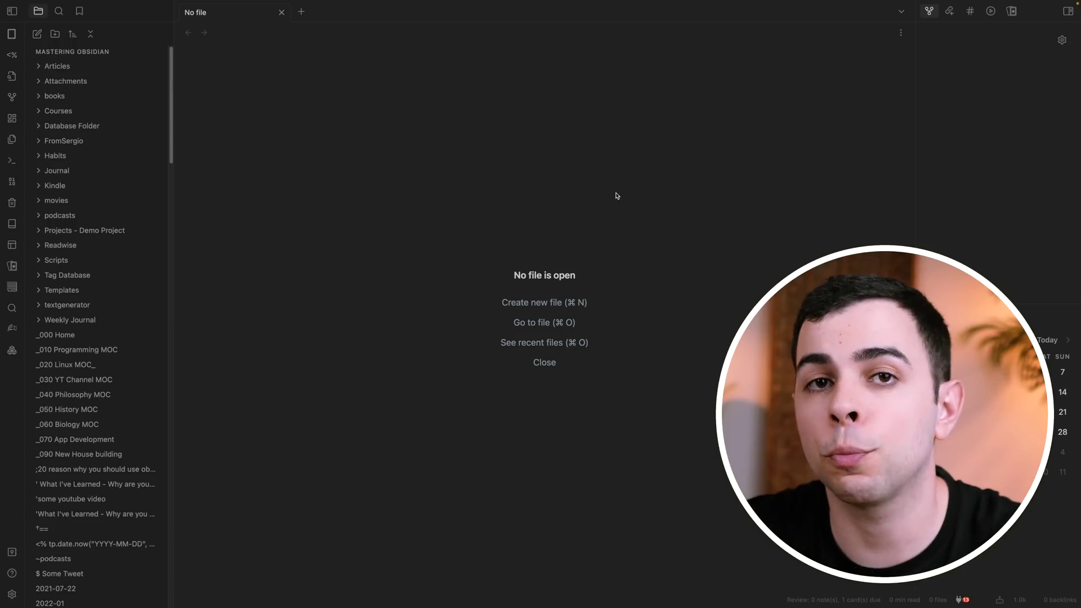
{"action": "left_click", "coordinate": [19, 588]}
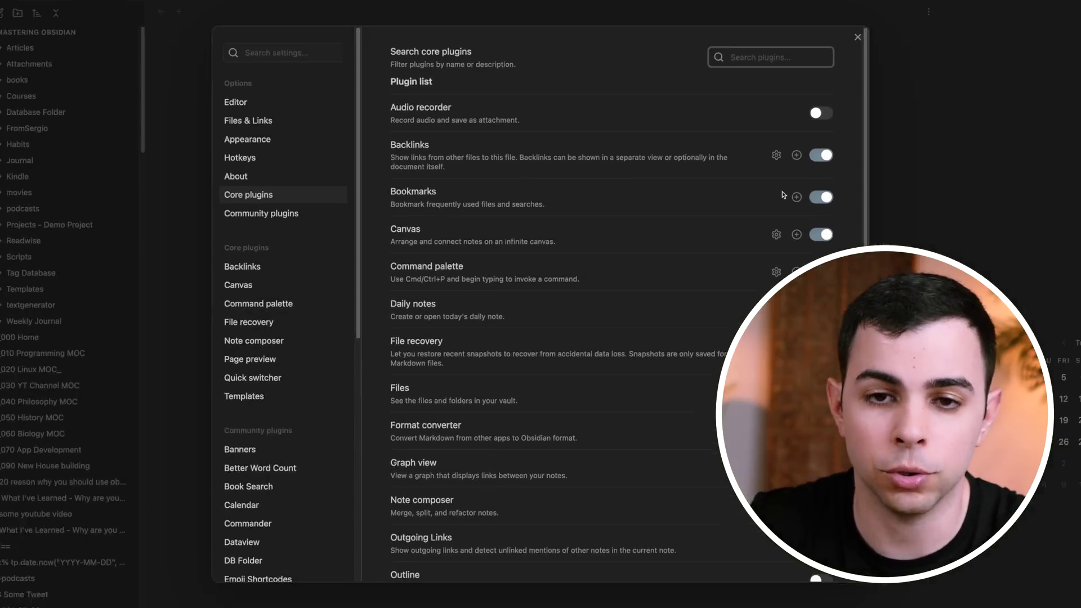
{"action": "key", "text": "Escape"}
- Create a new note titled 'April Monthly Newsletter'
{"action": "key", "text": "super+n"}
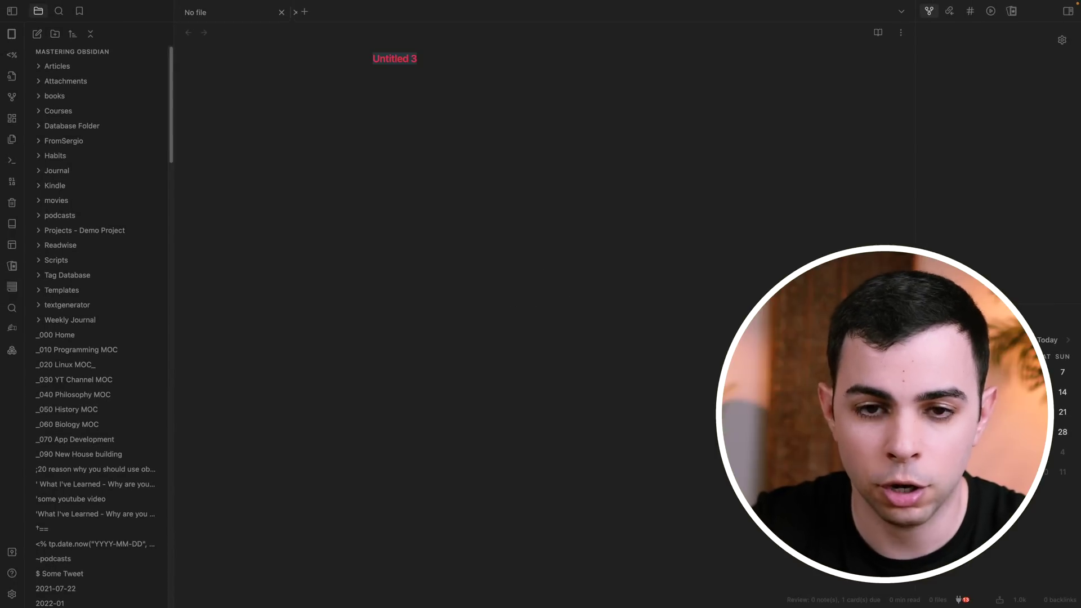
{"action": "type", "text": "April Monthly Newsletter"}
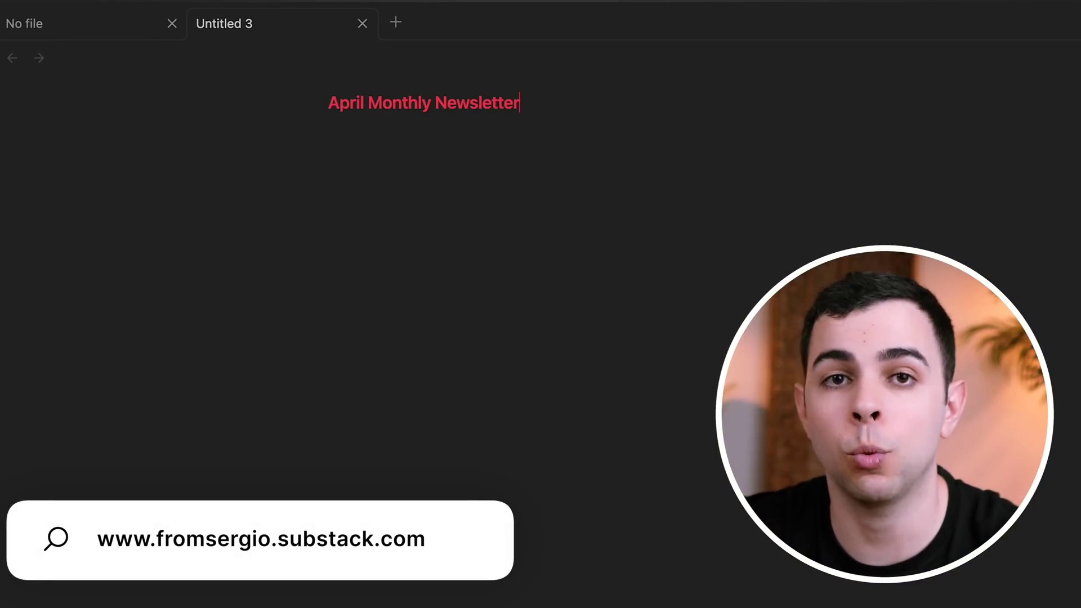
{"action": "key", "text": "Return"}
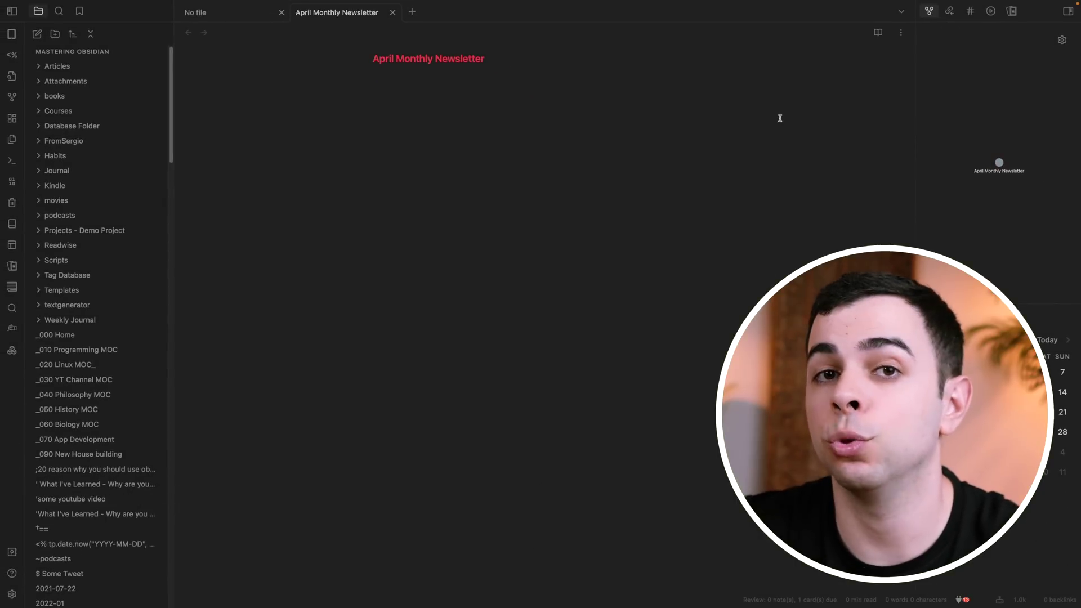
- Run the 'Bookmarks: Bookmark…' command from the command palette for this note
{"action": "left_click", "coordinate": [901, 32]}
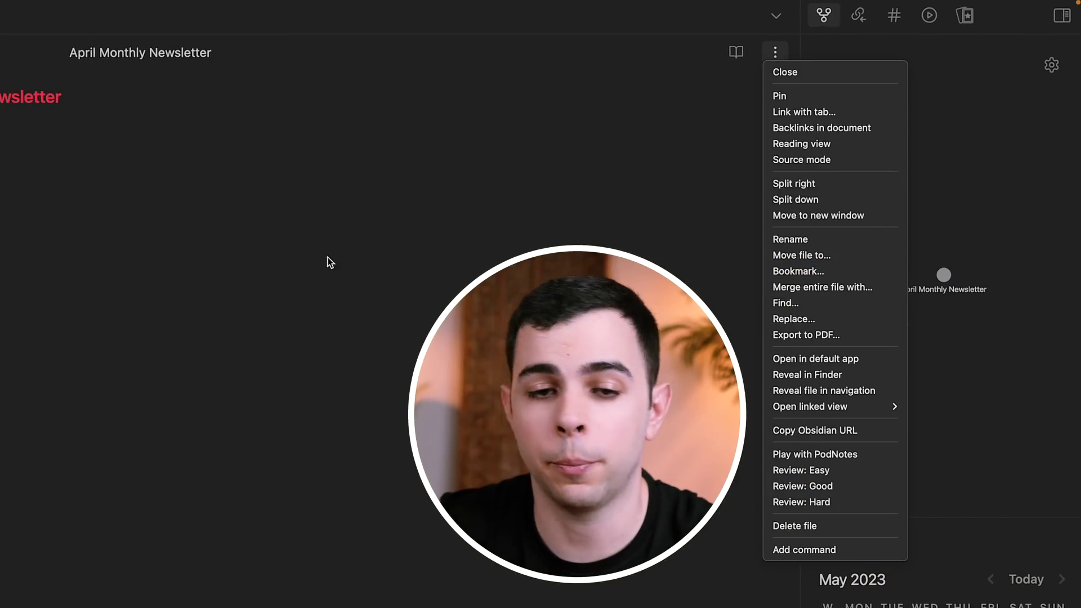
{"action": "key", "text": "Escape"}
{"action": "key", "text": "super+p"}
{"action": "type", "text": "bo"}
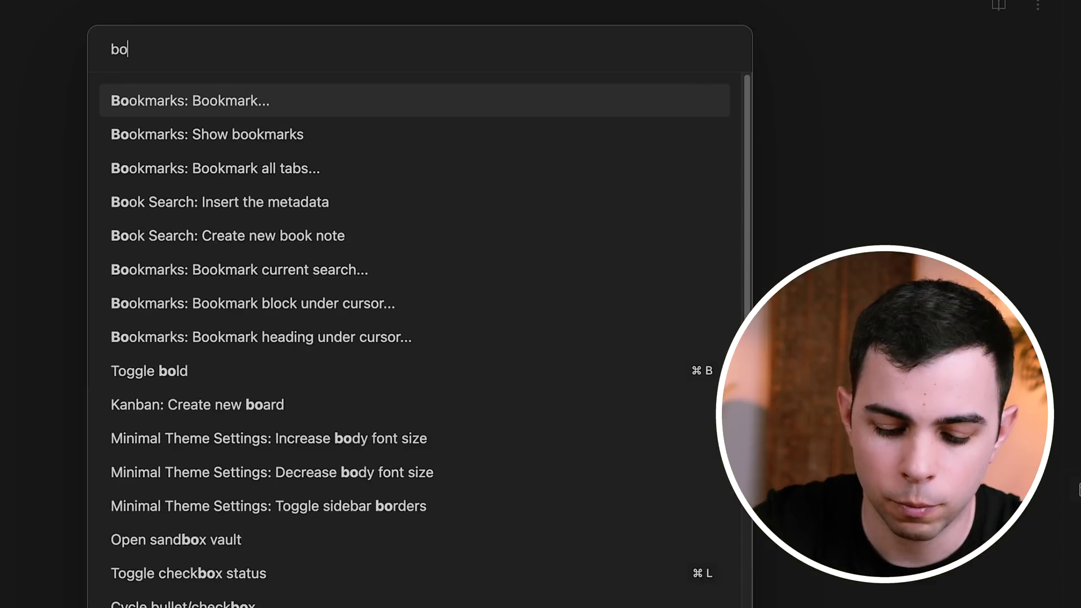
{"action": "type", "text": "okmark"}
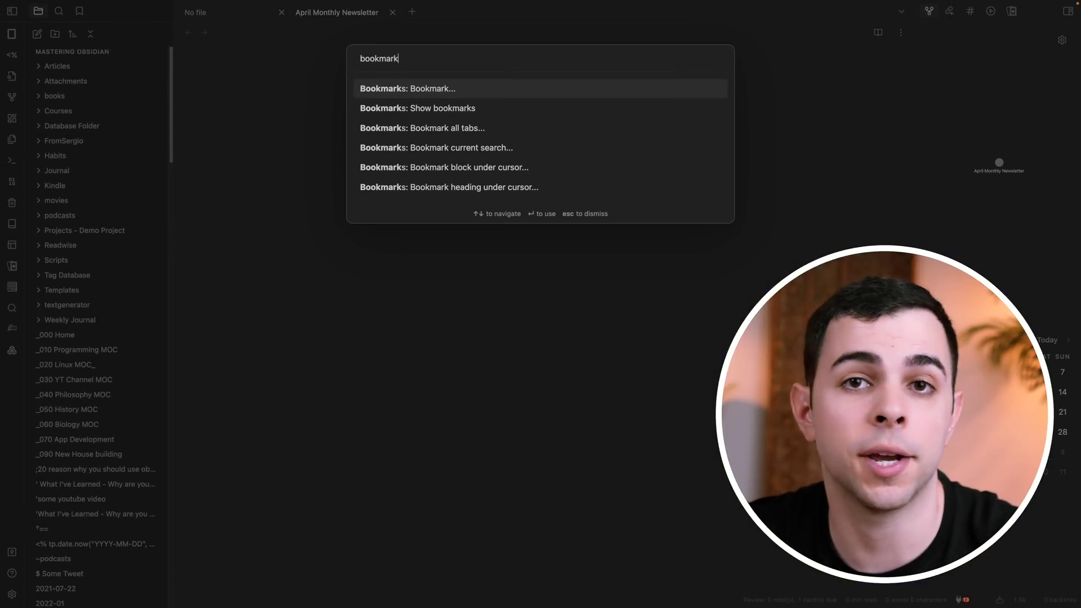
{"action": "left_click", "coordinate": [408, 89]}
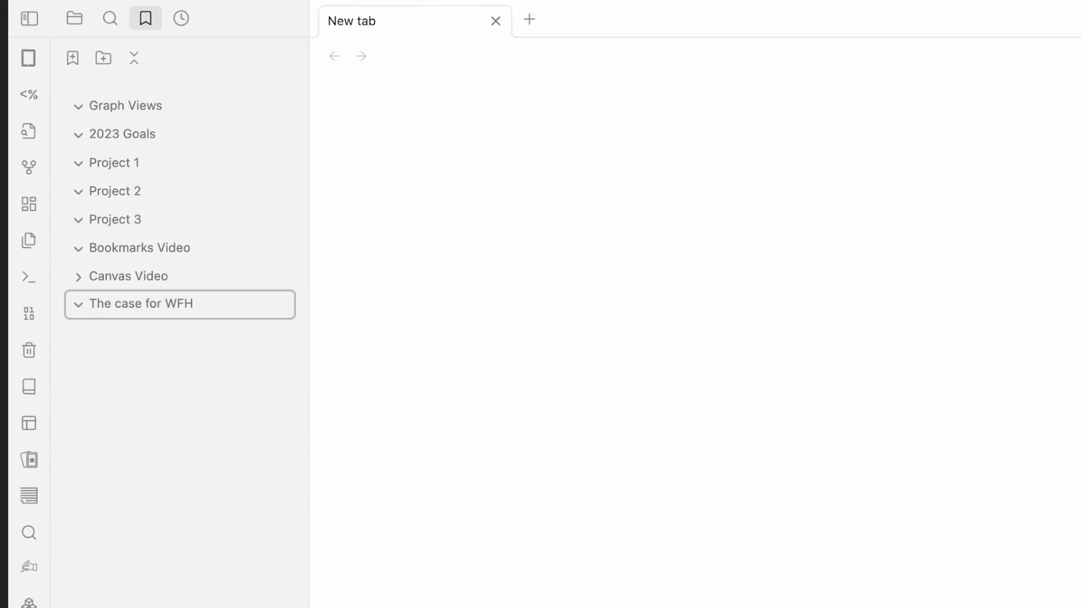
- Bookmark the Social anxiety disorder note as 'Side Effects of WFH' in The case for WFH group
{"action": "left_click", "coordinate": [168, 313]}
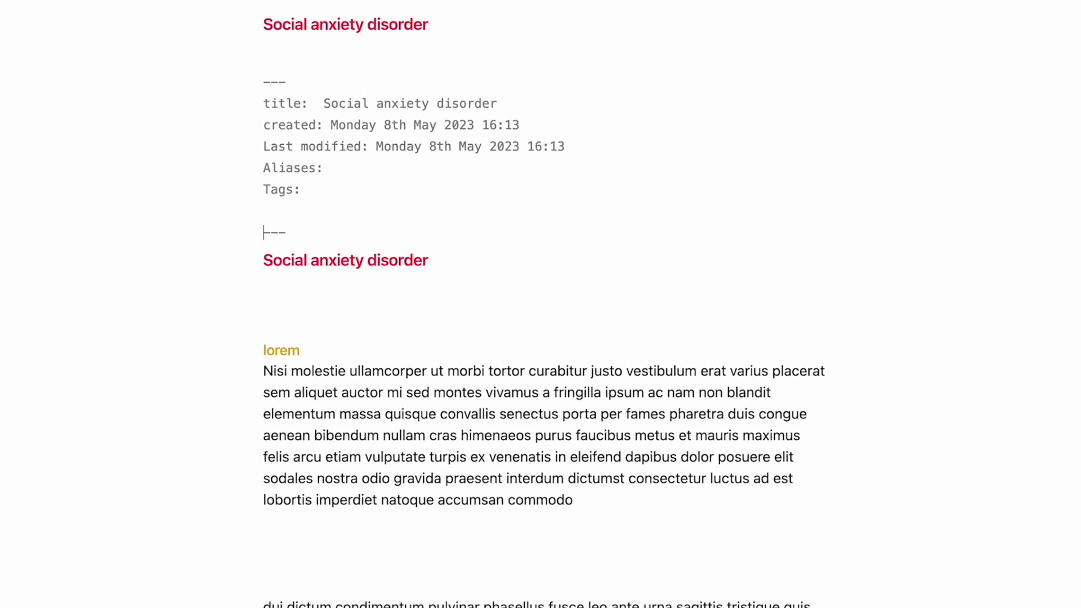
{"action": "left_click", "coordinate": [989, 248]}
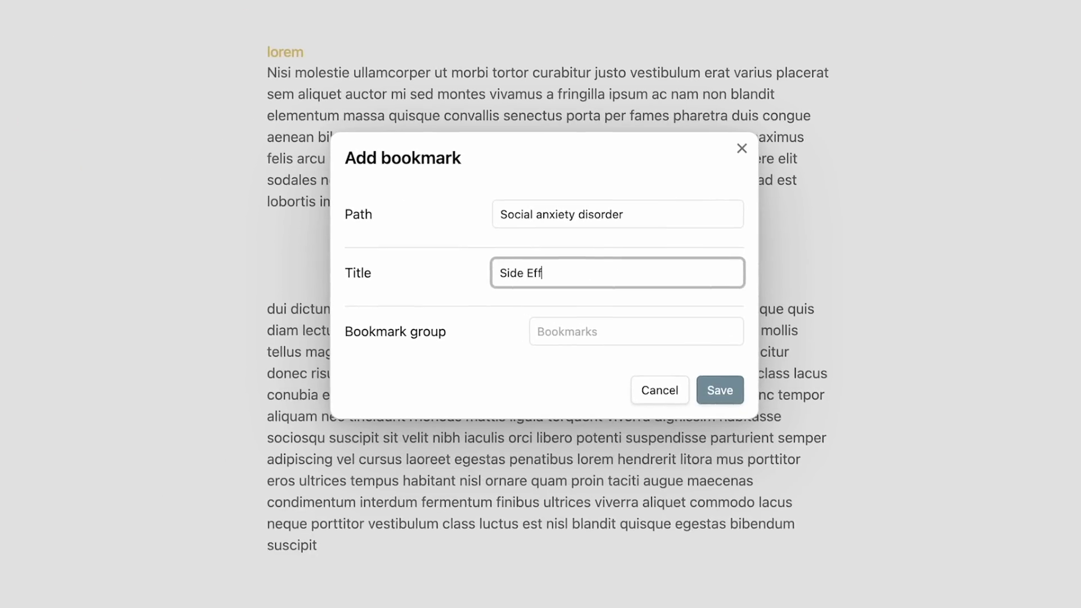
{"action": "key", "text": "Tab"}
{"action": "type", "text": "the"}
{"action": "key", "text": "Return"}
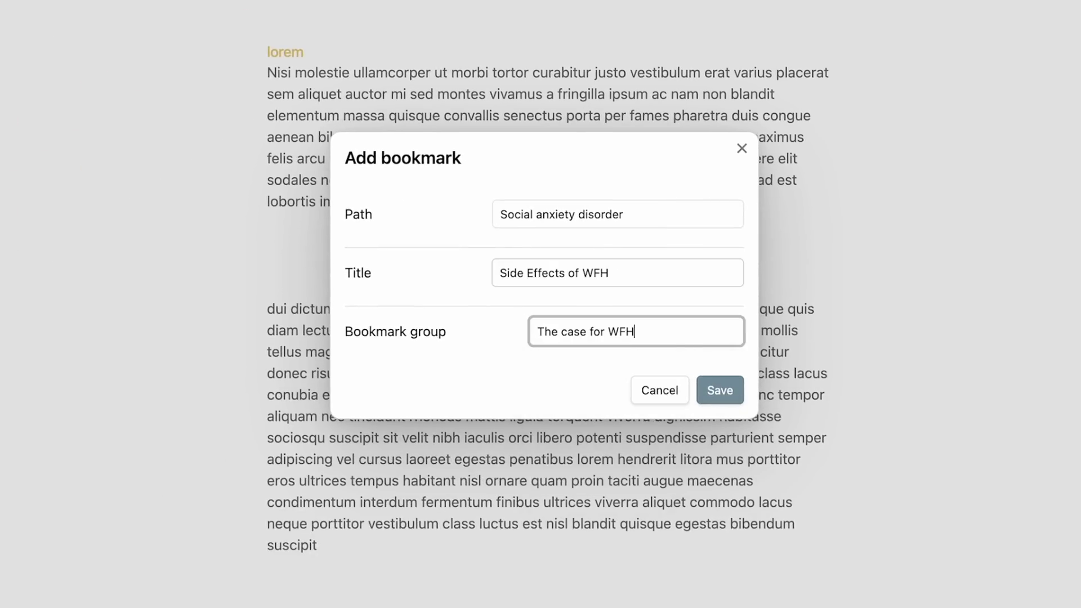
{"action": "left_click", "coordinate": [718, 383]}
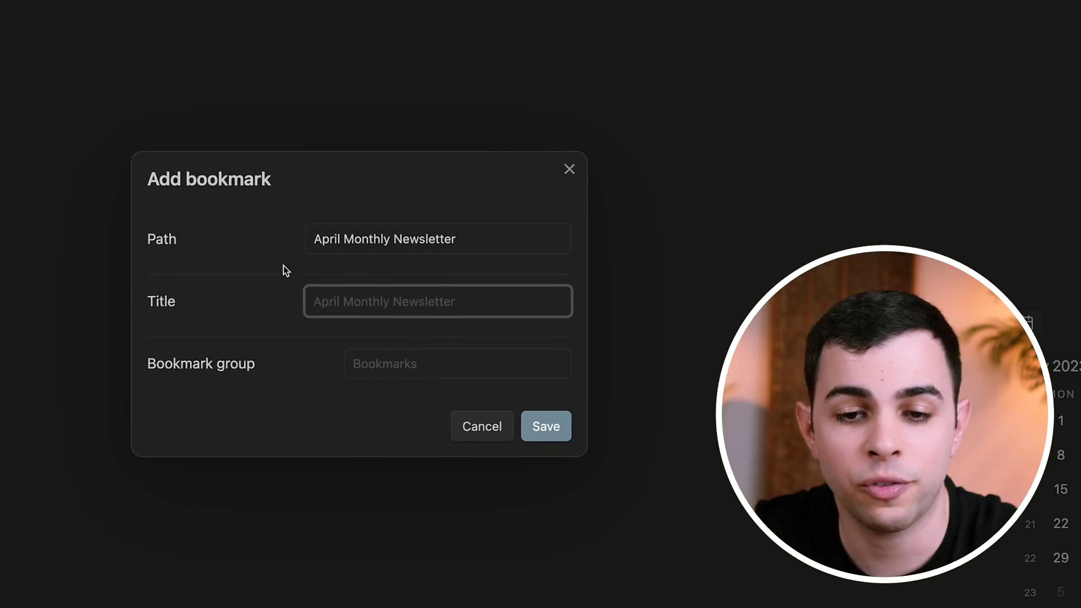
- Save the April Monthly Newsletter bookmark with title 'Next newsletter' and show the bookmarks list
{"action": "left_click", "coordinate": [344, 240]}
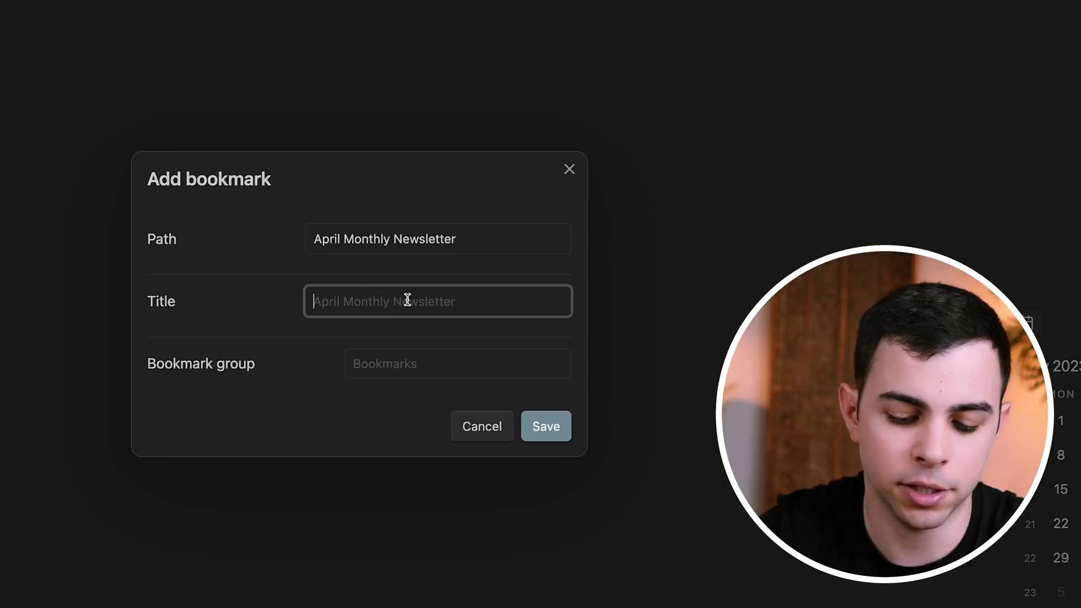
{"action": "type", "text": "Next newsletter"}
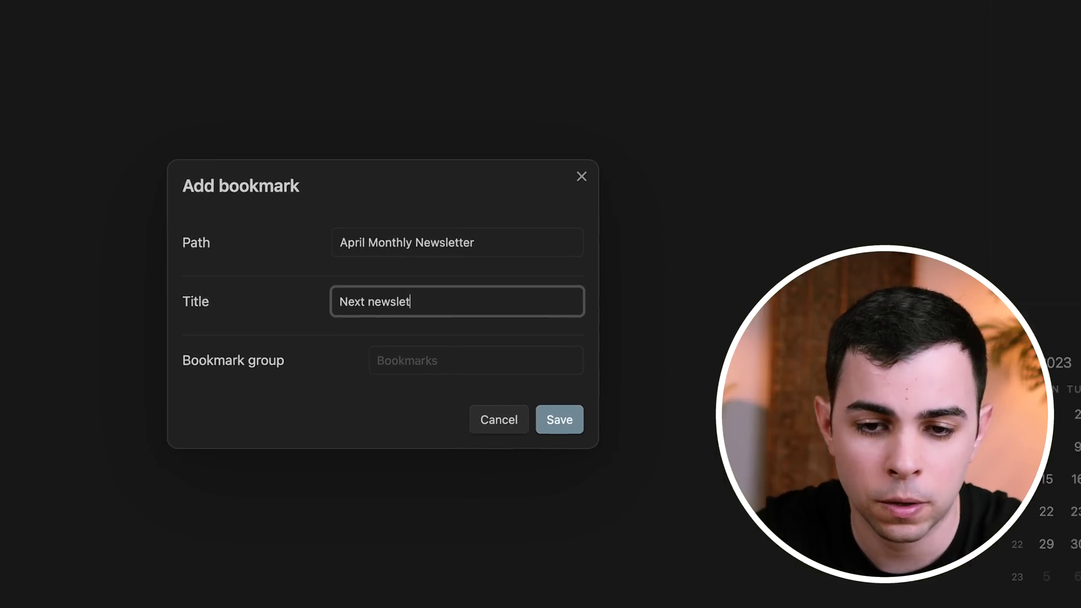
{"action": "key", "text": "Return"}
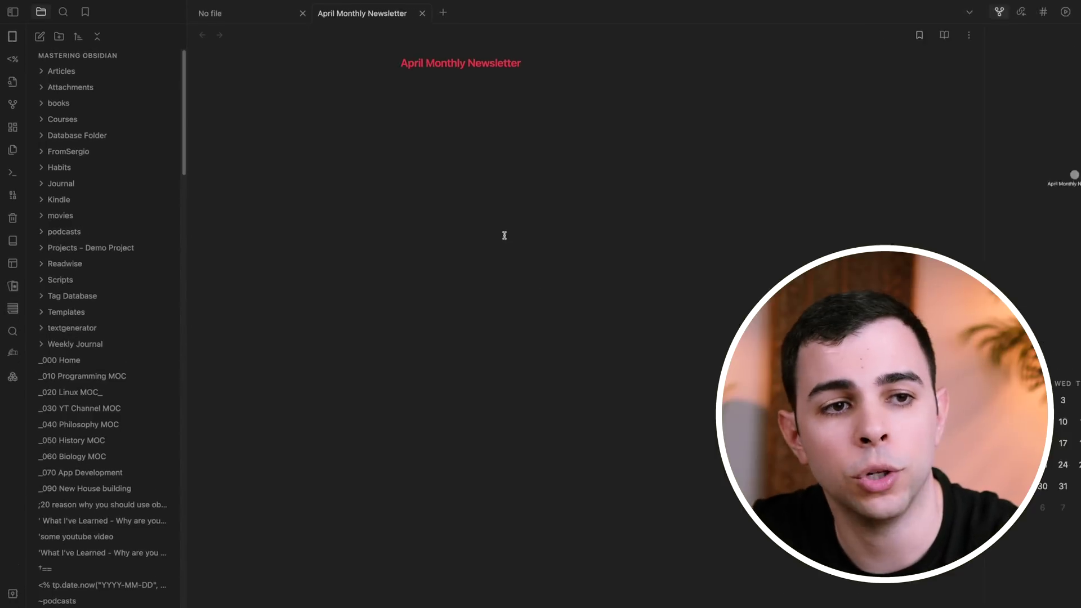
{"action": "left_click", "coordinate": [82, 13]}
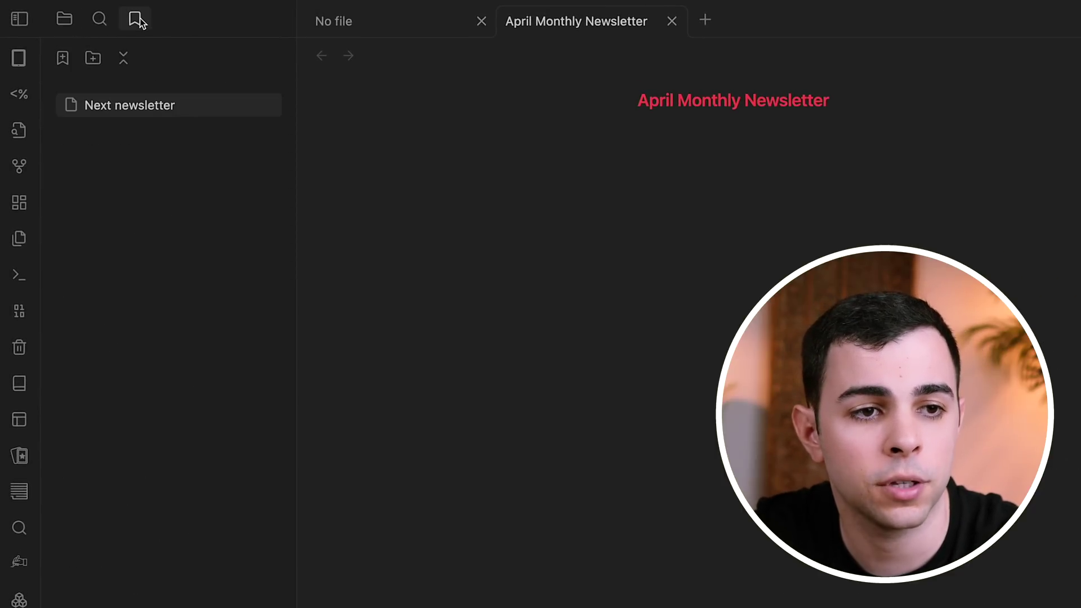
- Move Next newsletter below Night Owl Vs Early Riser, reveal Night Owl's file, then remove Next newsletter
{"action": "left_click", "coordinate": [141, 107]}
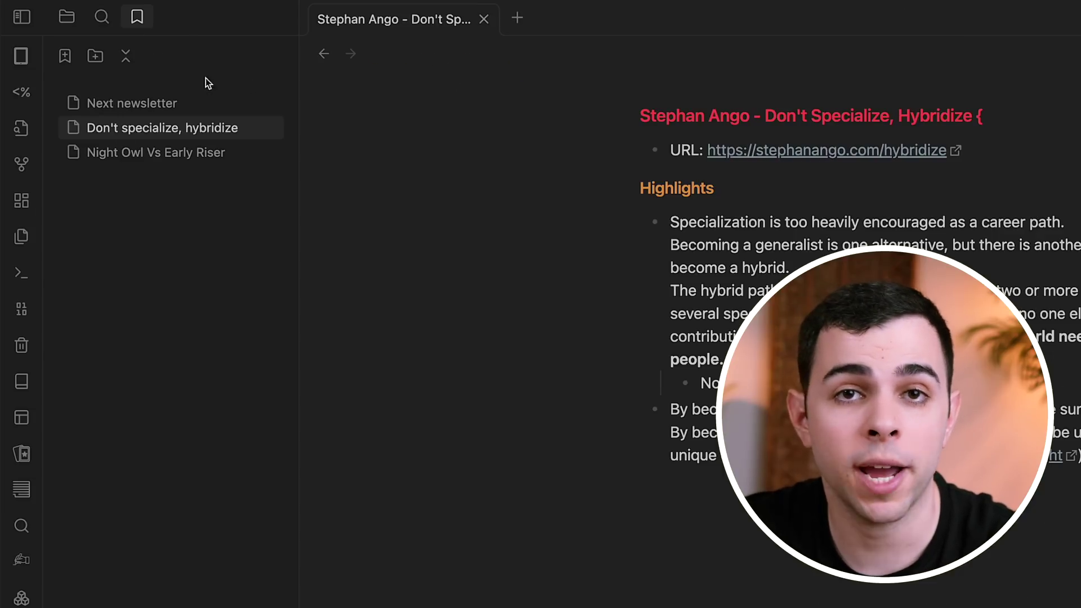
{"action": "left_click_drag", "start_coordinate": [148, 105], "coordinate": [142, 172]}
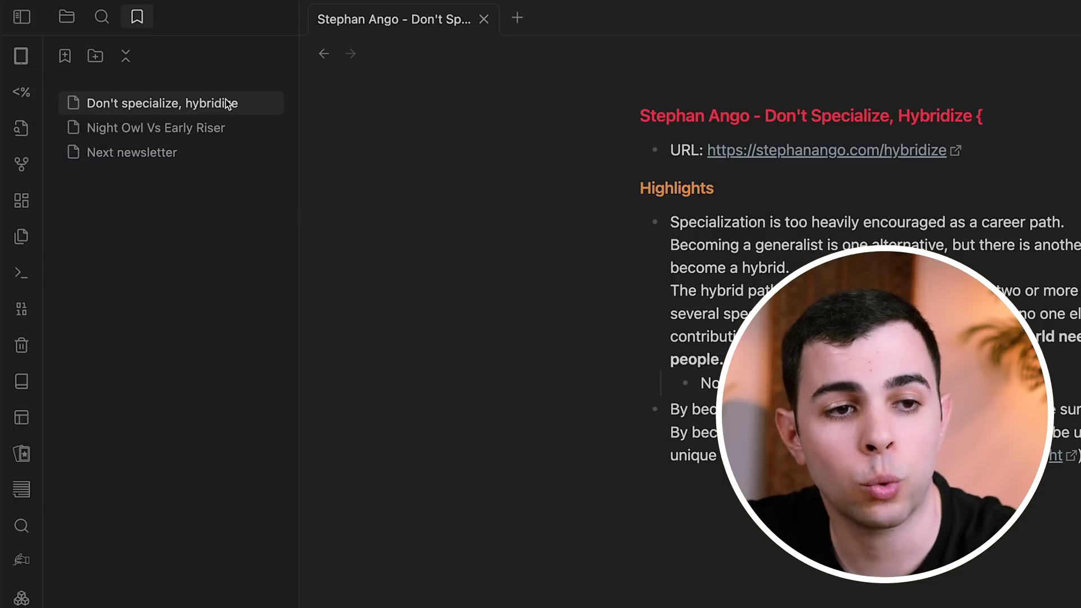
{"action": "right_click", "coordinate": [193, 125]}
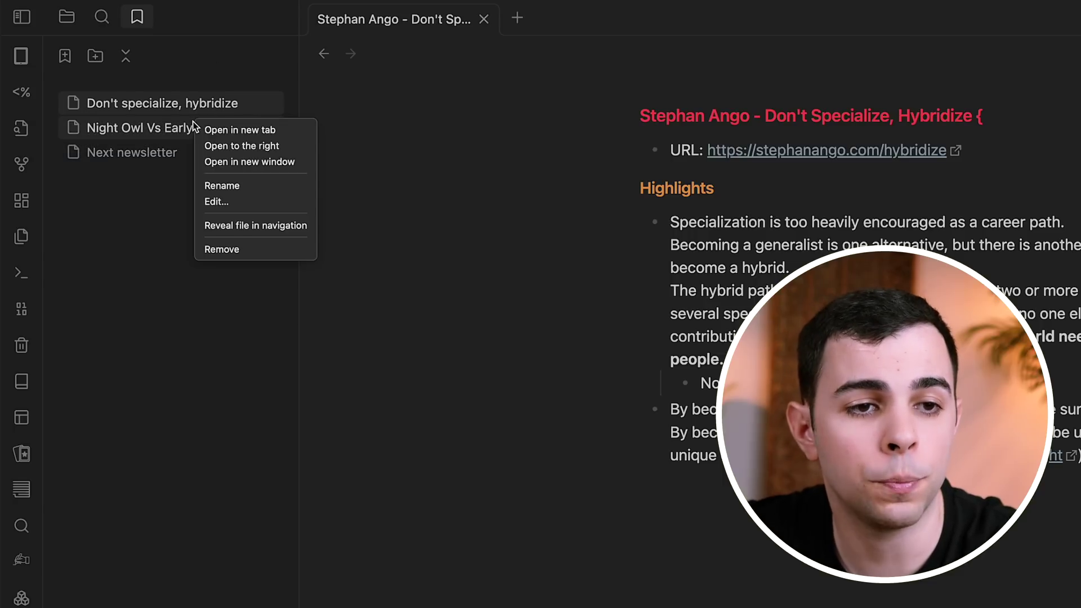
{"action": "left_click", "coordinate": [260, 224]}
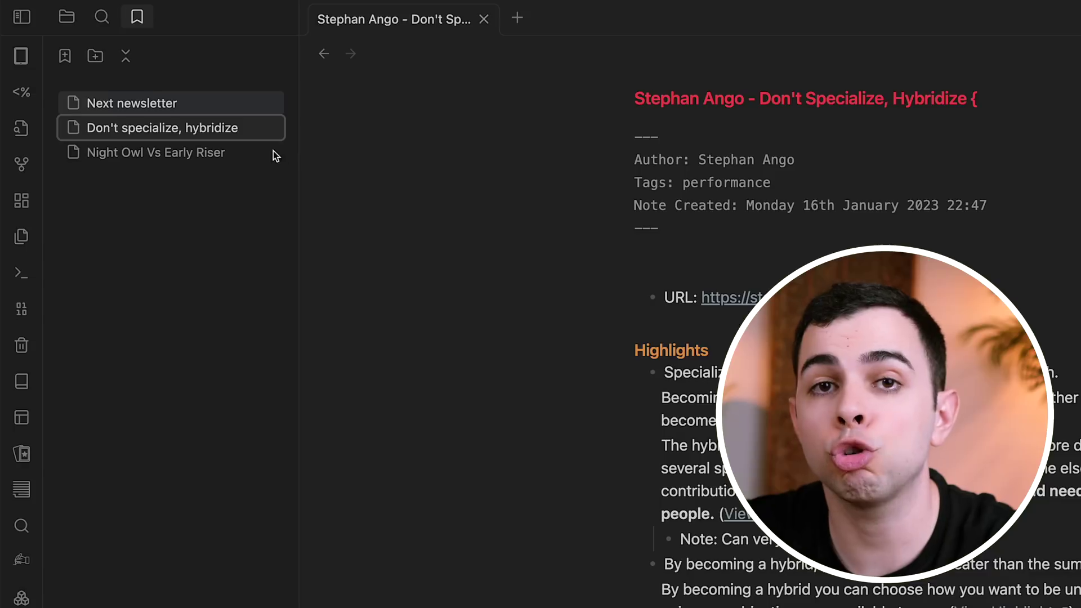
{"action": "right_click", "coordinate": [183, 104]}
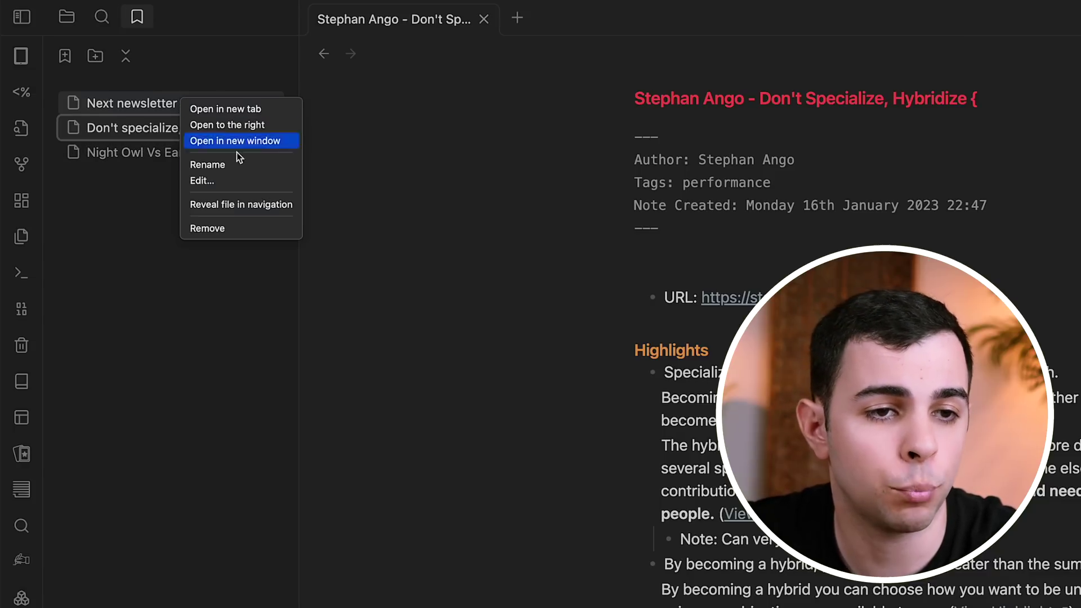
{"action": "left_click", "coordinate": [219, 228]}
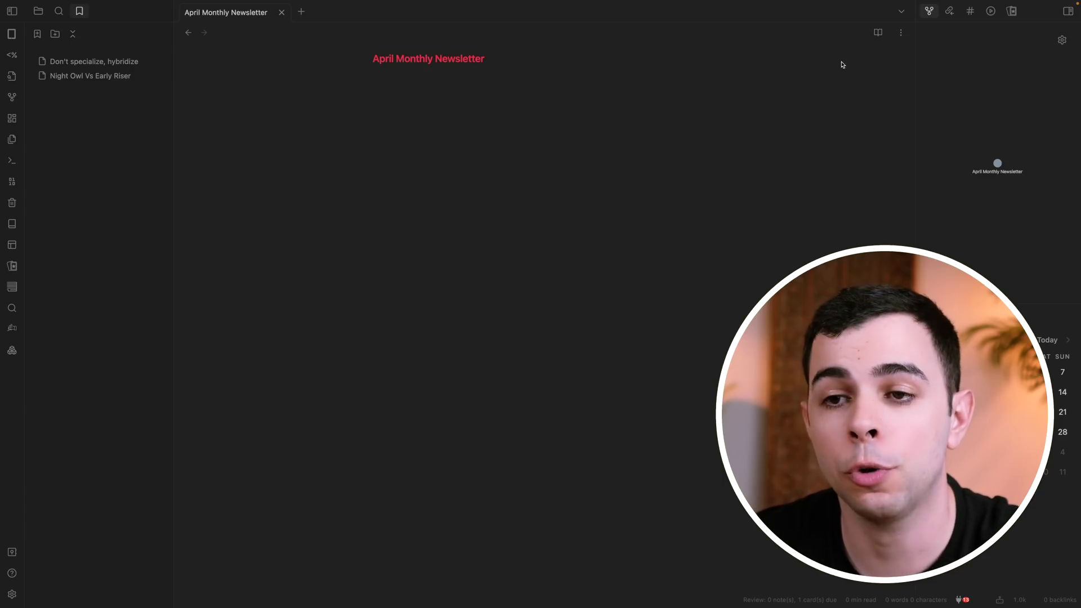
- Cancel the note's bookmark dialog, then create a new bookmark group and begin naming it
{"action": "left_click", "coordinate": [901, 32]}
{"action": "left_click", "coordinate": [915, 160]}
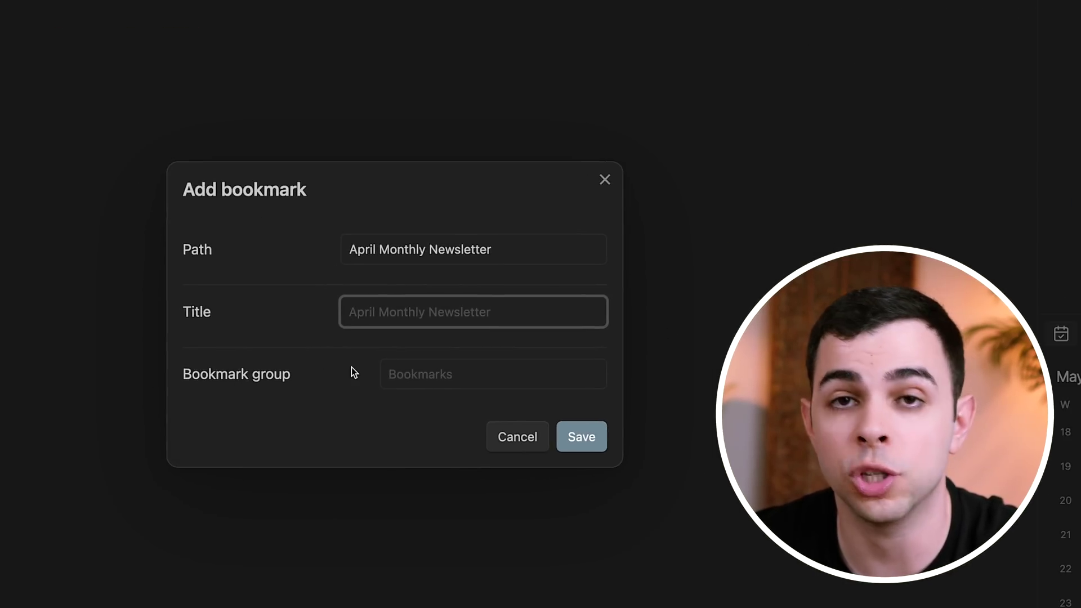
{"action": "left_click", "coordinate": [200, 51]}
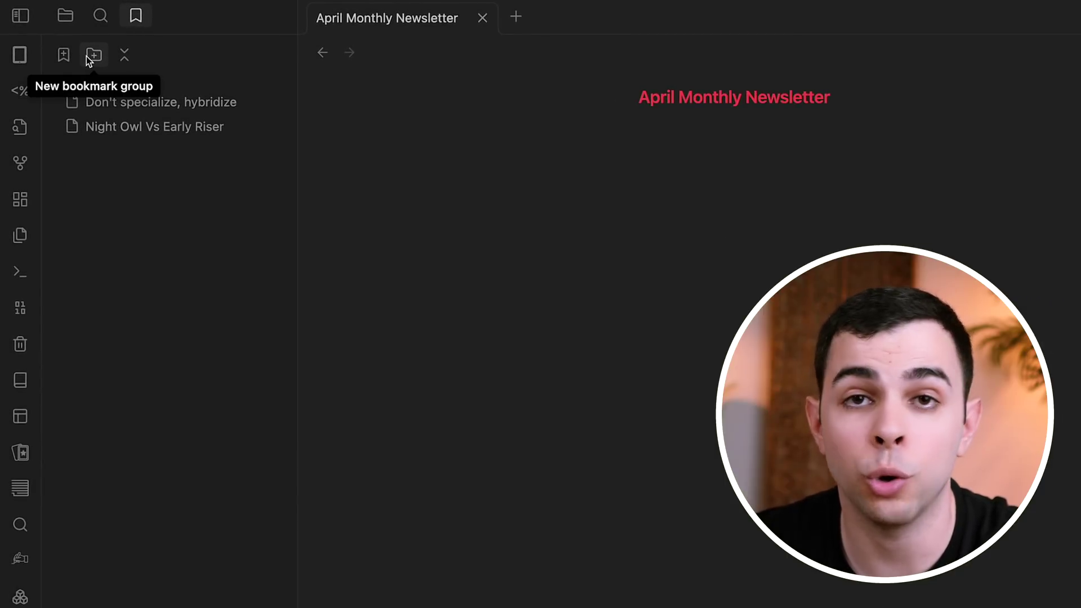
{"action": "left_click", "coordinate": [86, 56]}
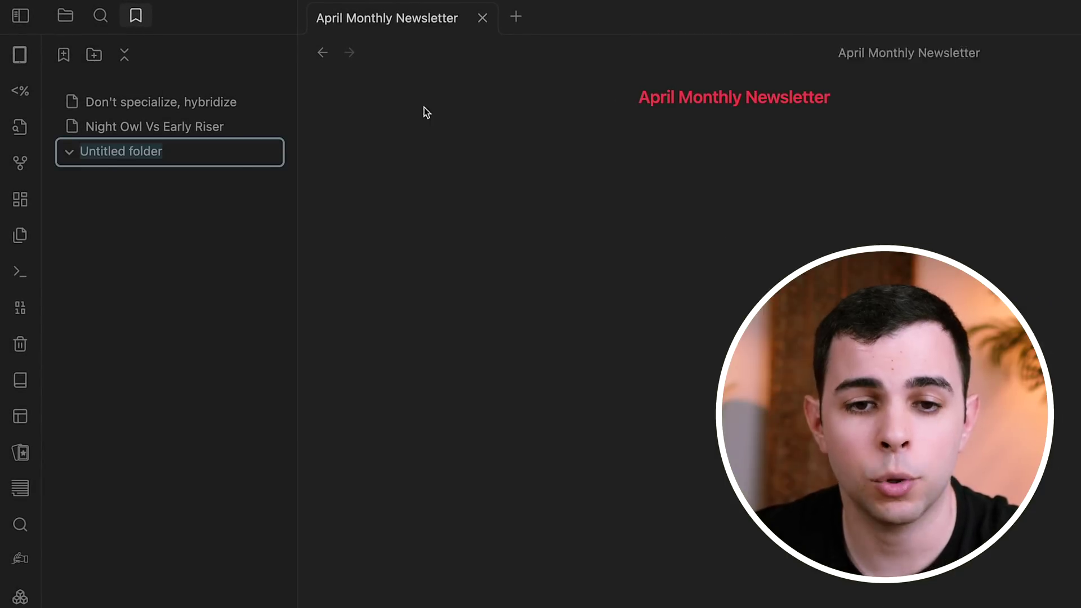
{"action": "type", "text": "A"}
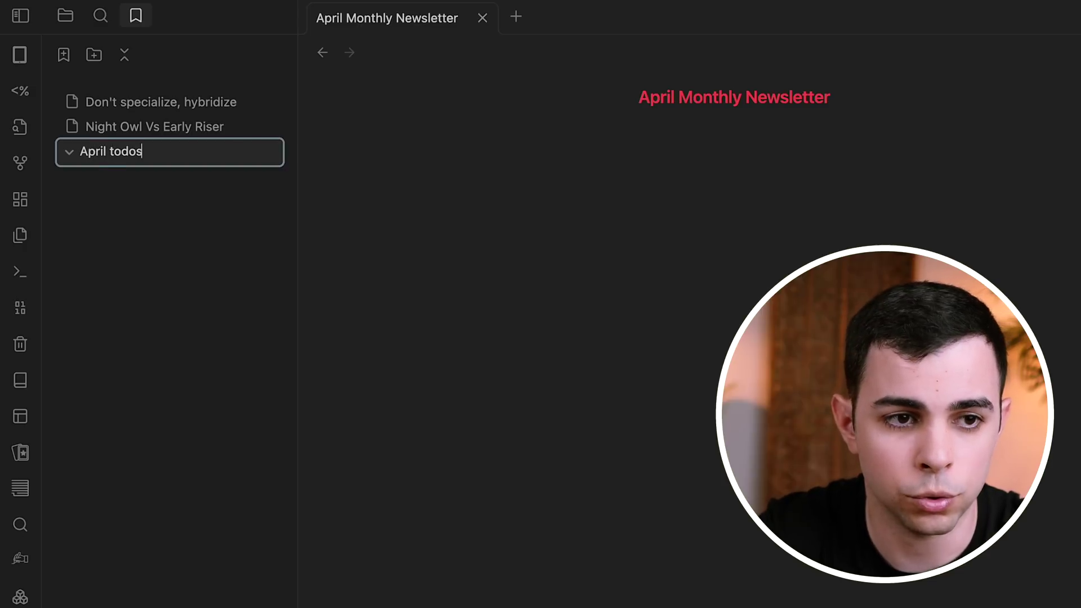
- Bookmark April Monthly Newsletter with title 'Next newsletter' in the April todos group
{"action": "left_click", "coordinate": [837, 49]}
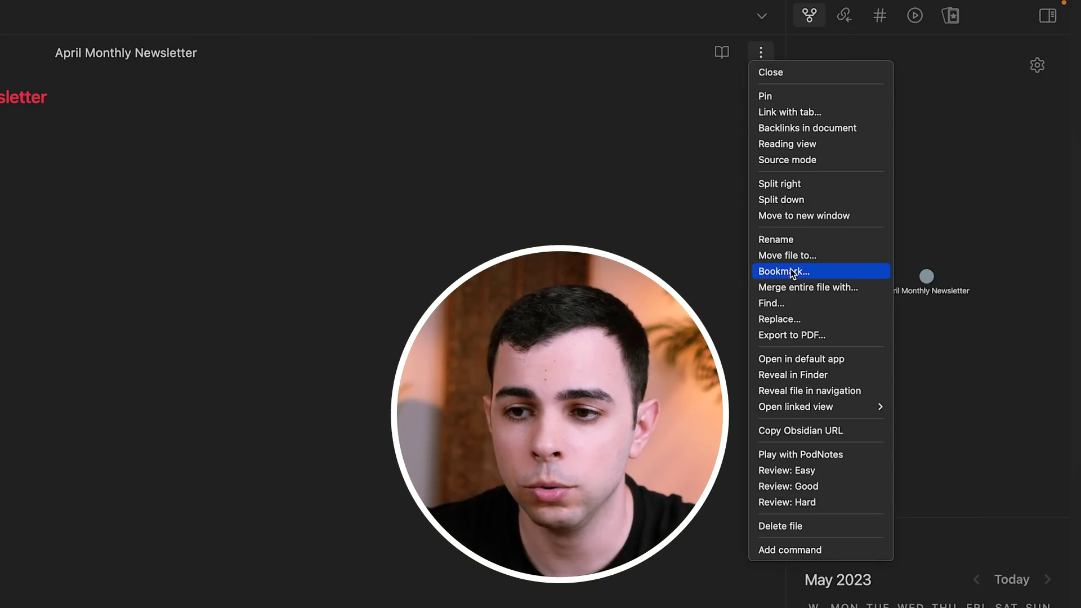
{"action": "left_click", "coordinate": [784, 271]}
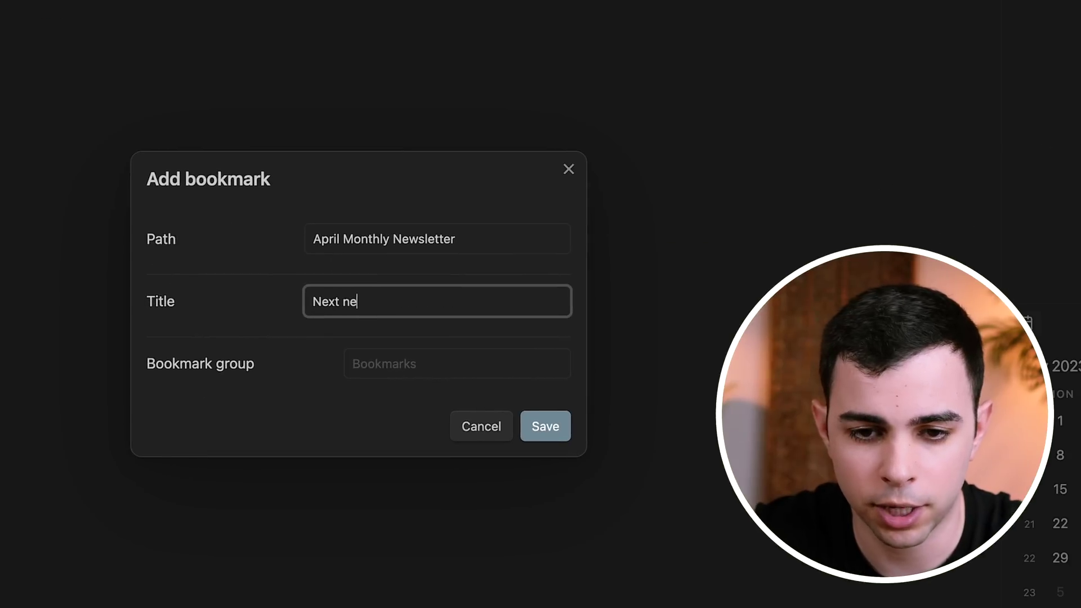
{"action": "type", "text": "Next newsle"}
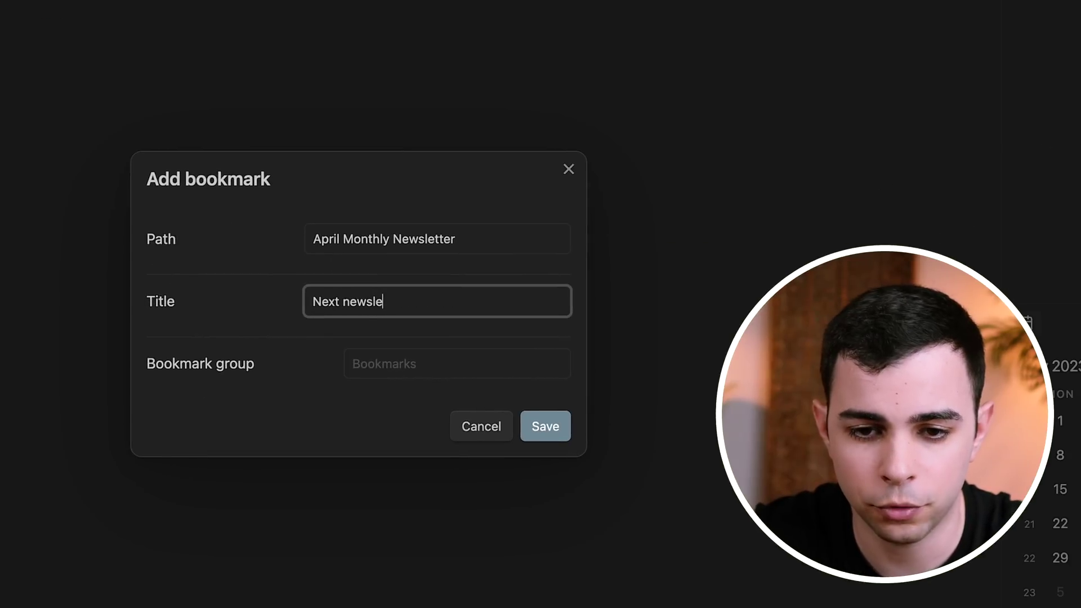
{"action": "type", "text": "tter"}
{"action": "left_click", "coordinate": [397, 356]}
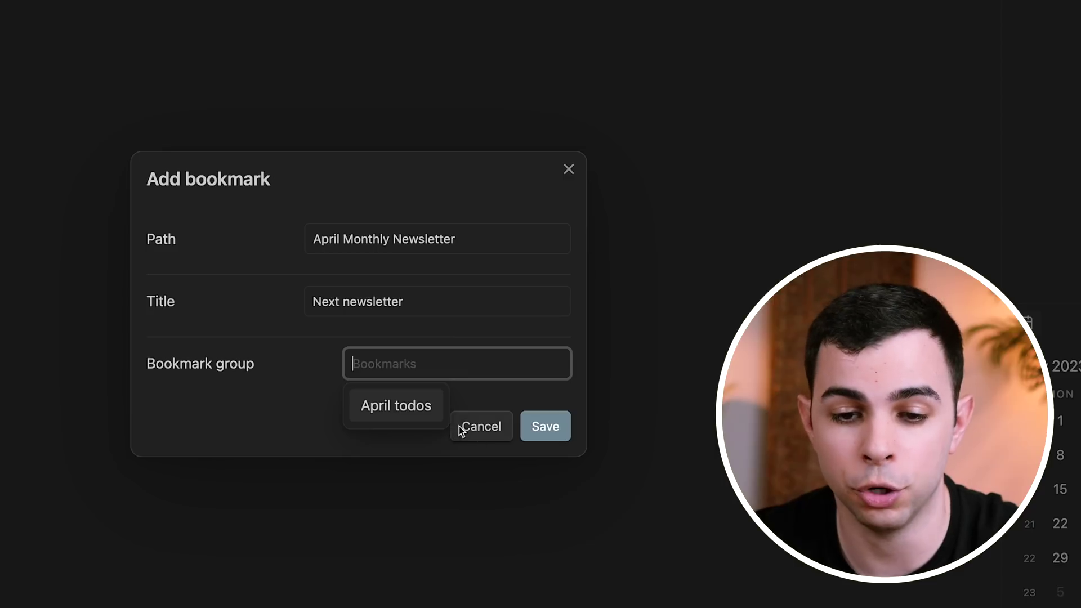
{"action": "left_click", "coordinate": [387, 408]}
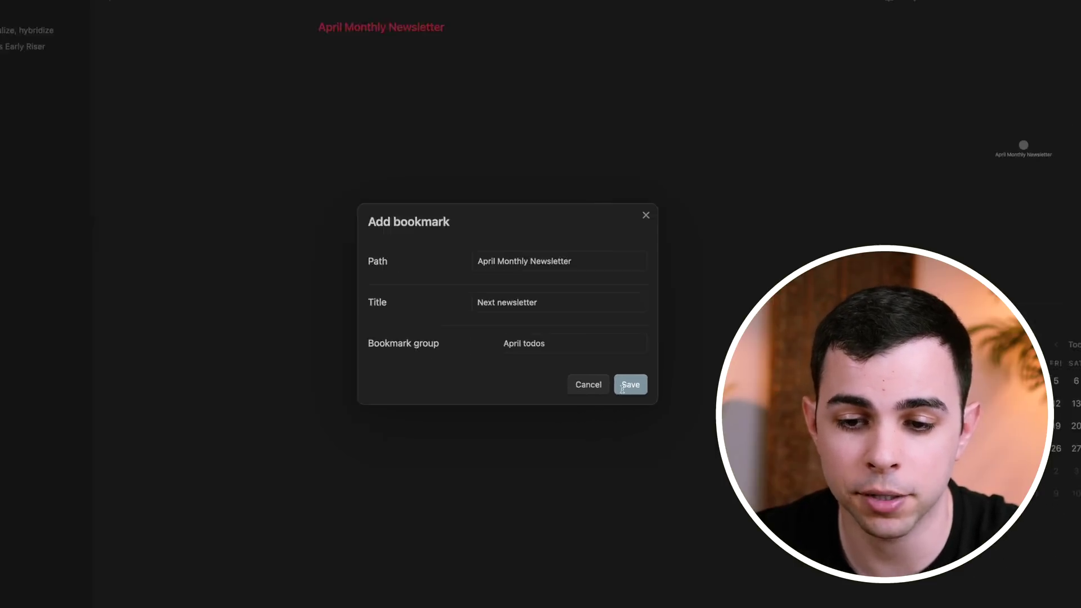
{"action": "left_click", "coordinate": [542, 426]}
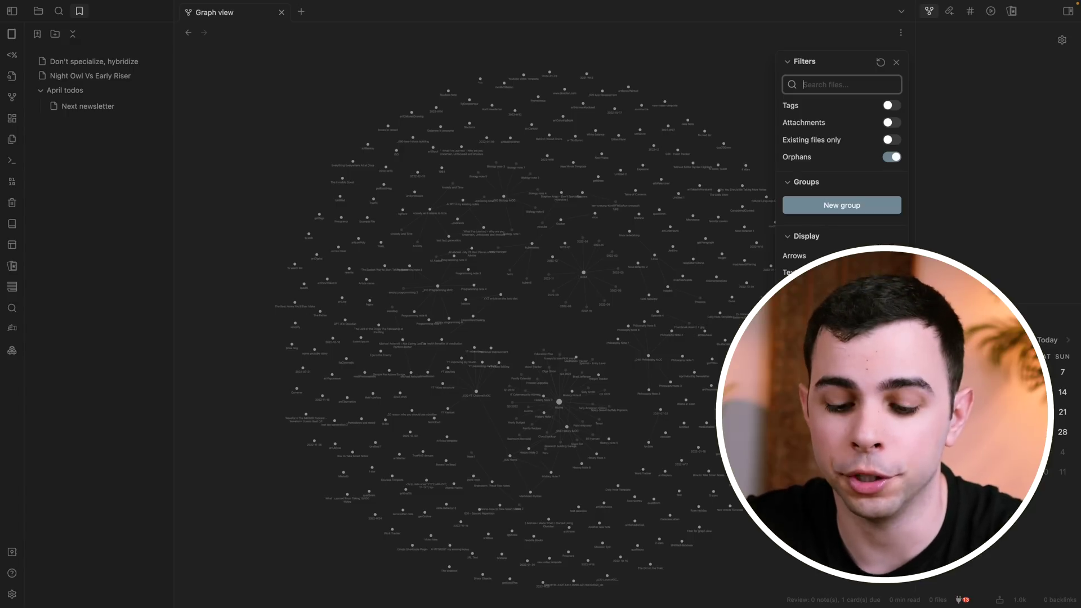
- Filter the graph with -path queries excluding the Journal and books folders
{"action": "type", "text": "-"}
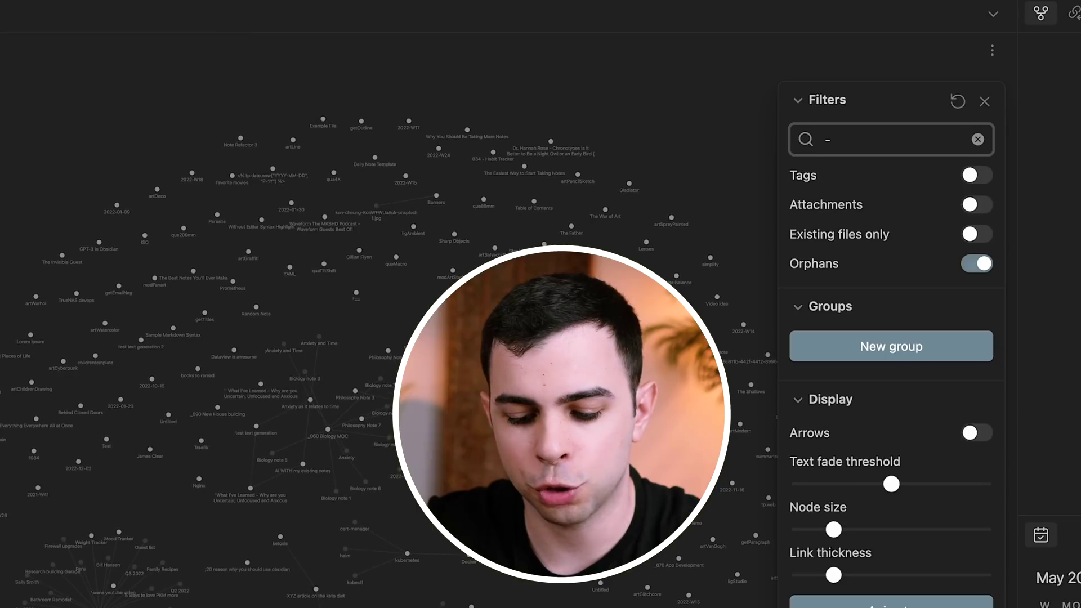
{"action": "type", "text": "path:"}
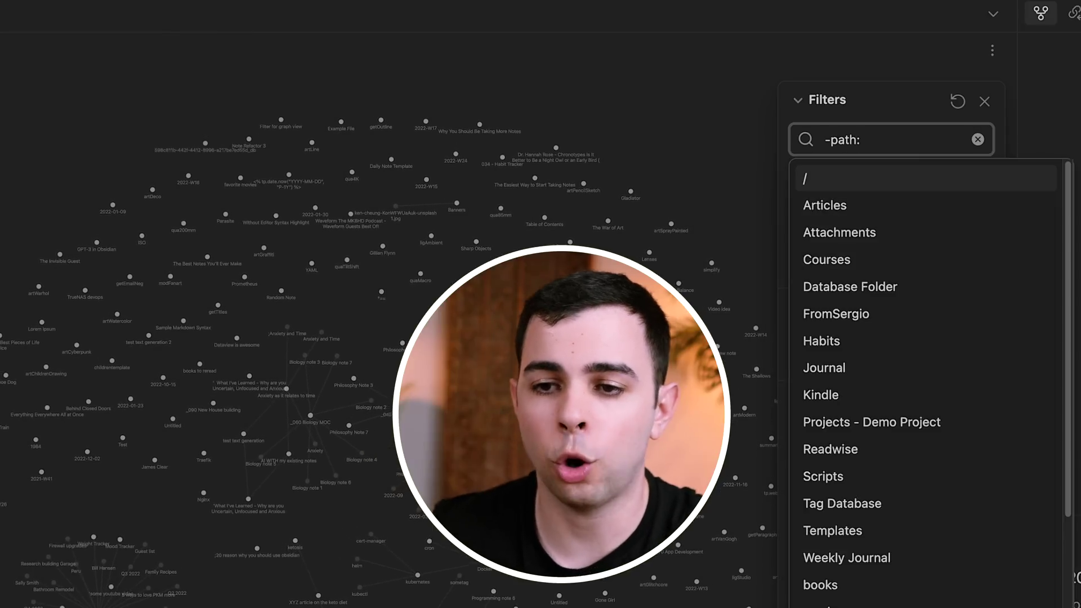
{"action": "left_click", "coordinate": [853, 367]}
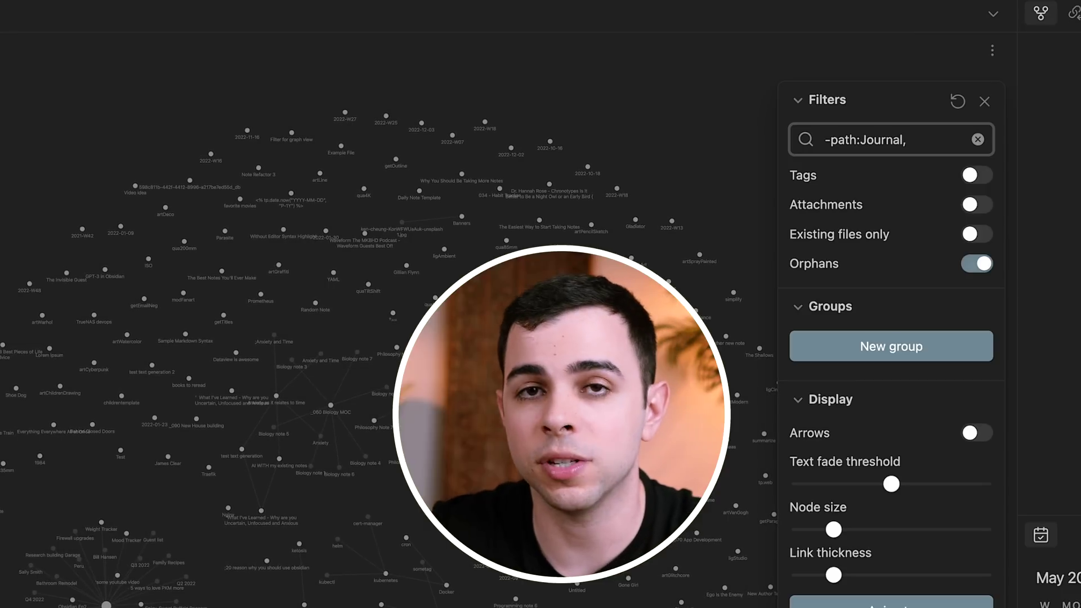
{"action": "type", "text": "-"}
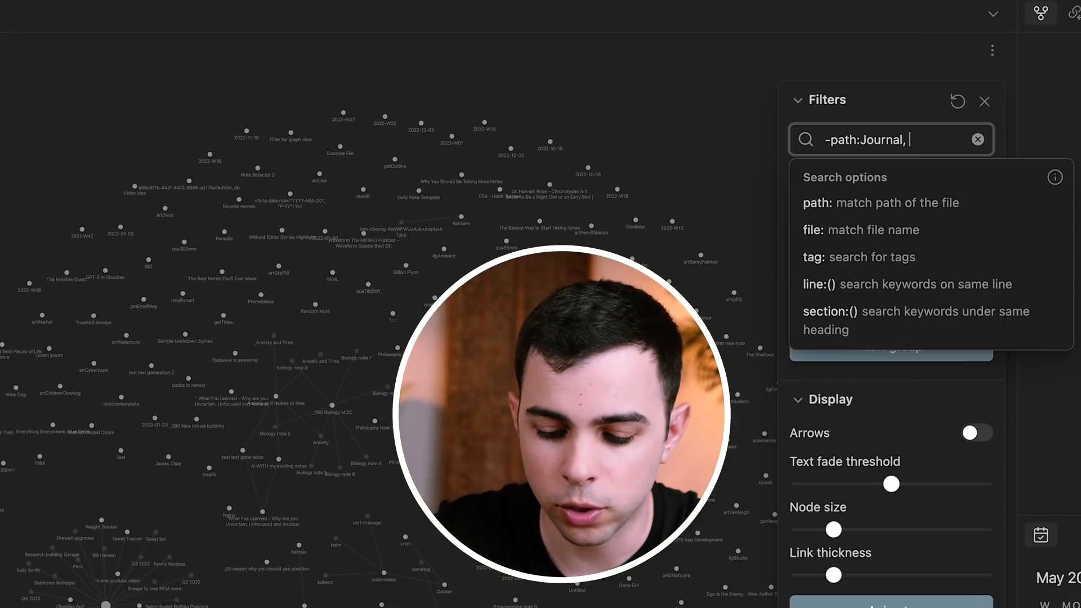
{"action": "type", "text": "path"}
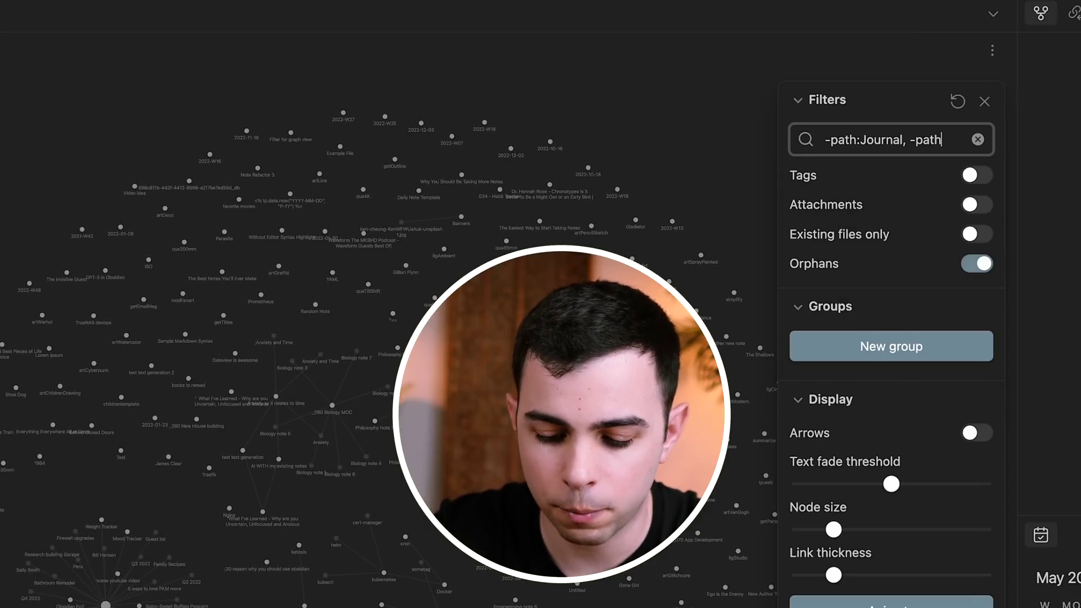
{"action": "type", "text": ":"}
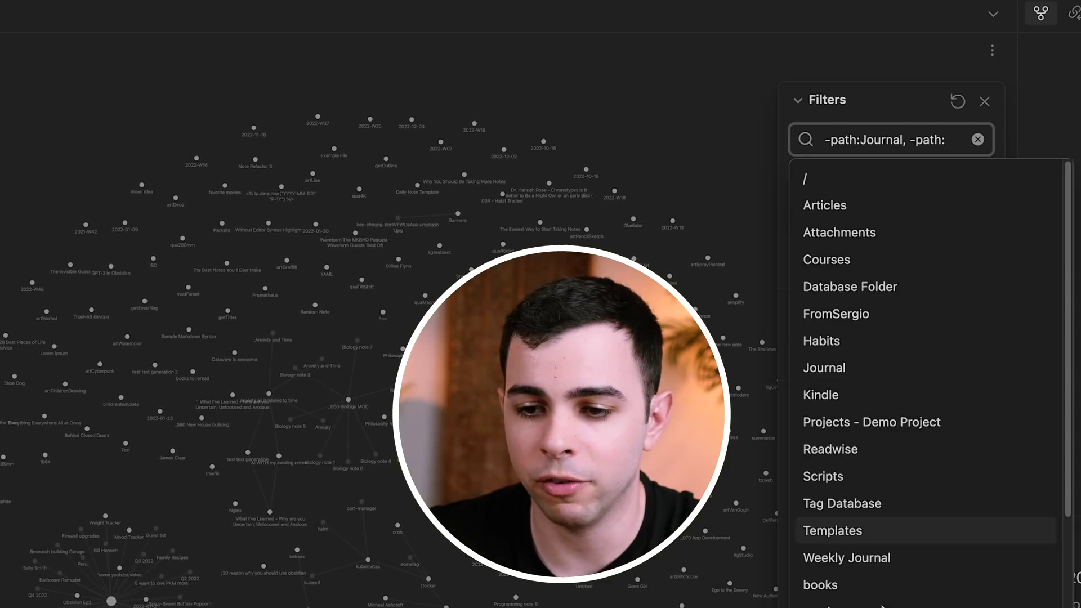
{"action": "left_click", "coordinate": [869, 588]}
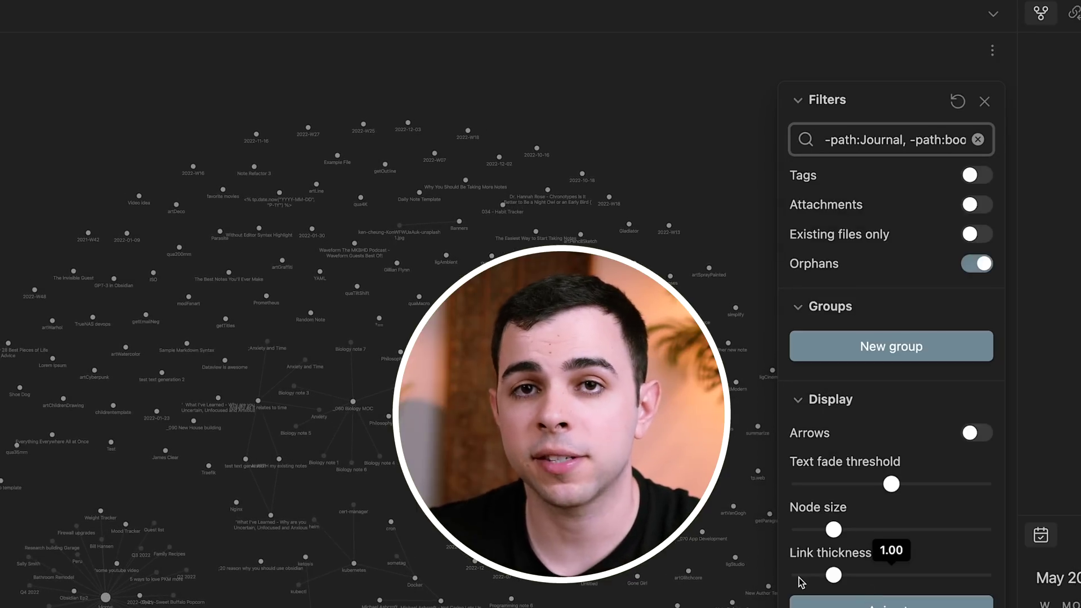
- Show tags, add a -tag: exclusion, show existing files only, hide orphans, and add a colour group
{"action": "left_click", "coordinate": [977, 176]}
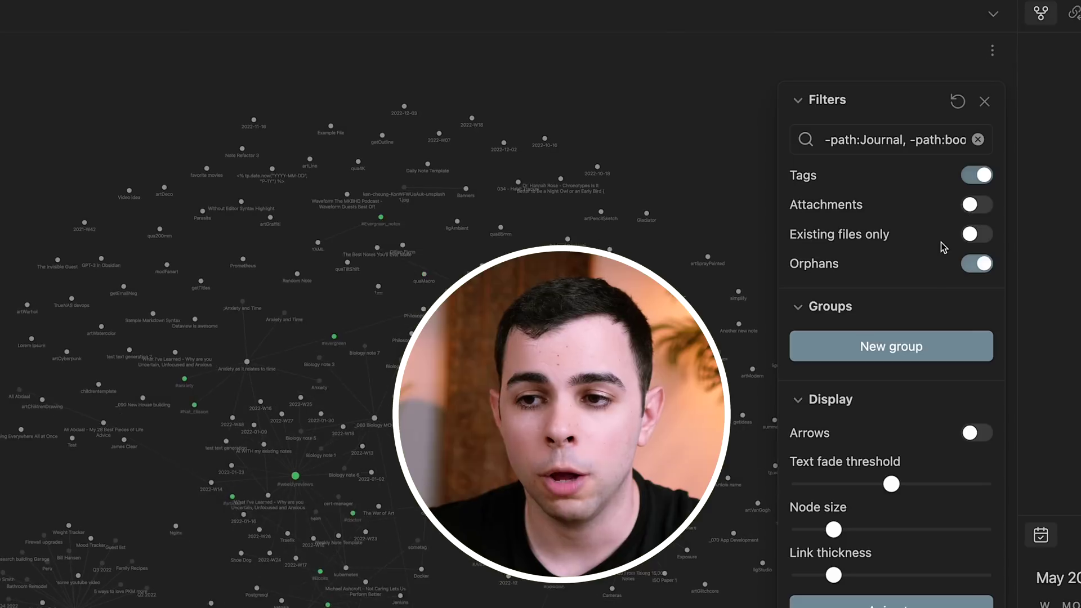
{"action": "left_click", "coordinate": [933, 138]}
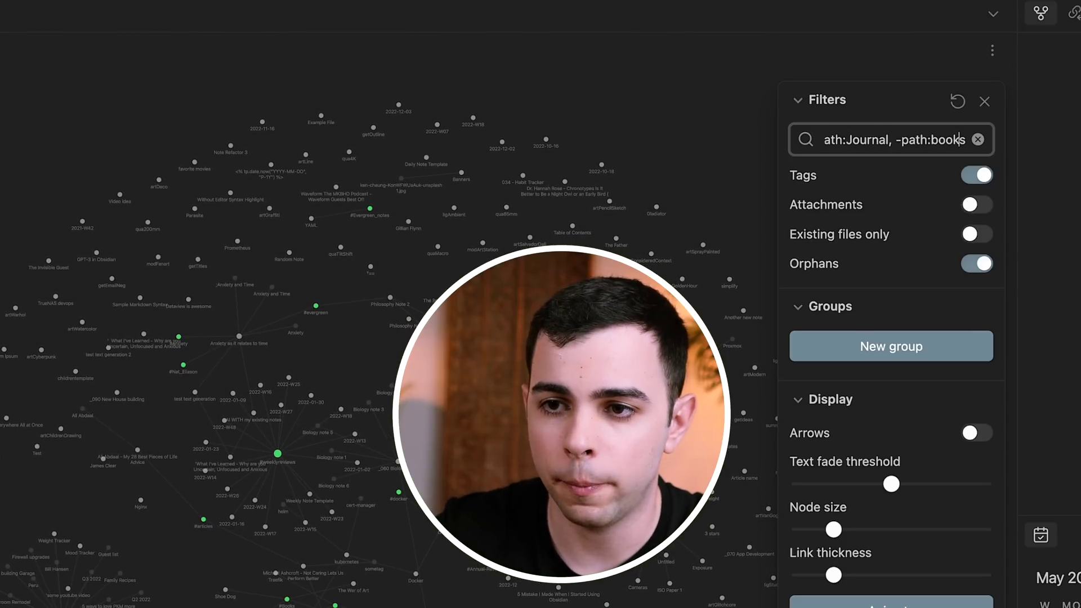
{"action": "type", "text": ", -"}
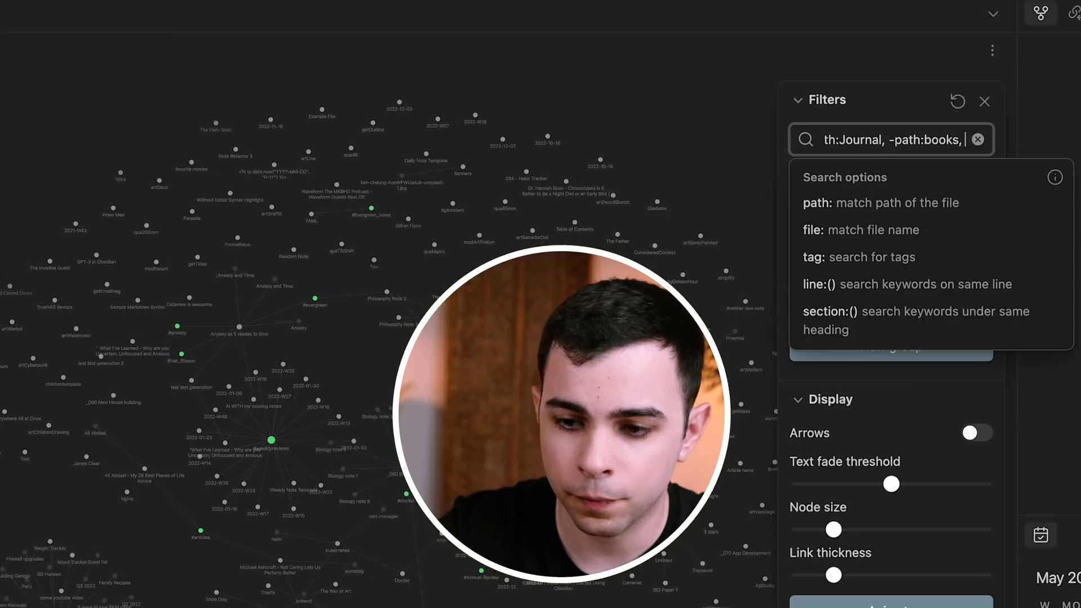
{"action": "type", "text": "tag:"}
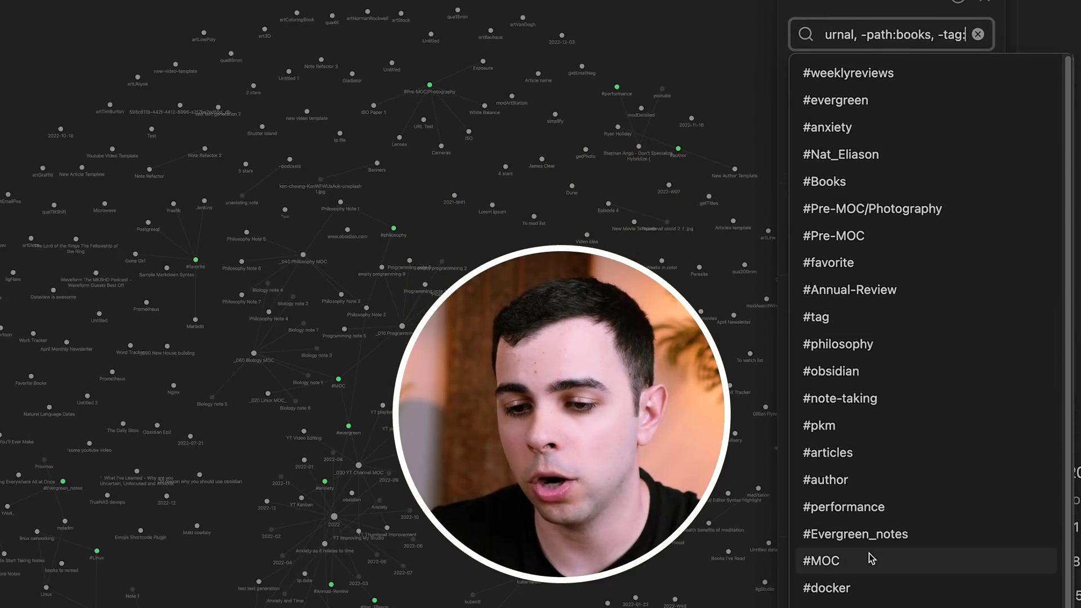
{"action": "key", "text": "Escape"}
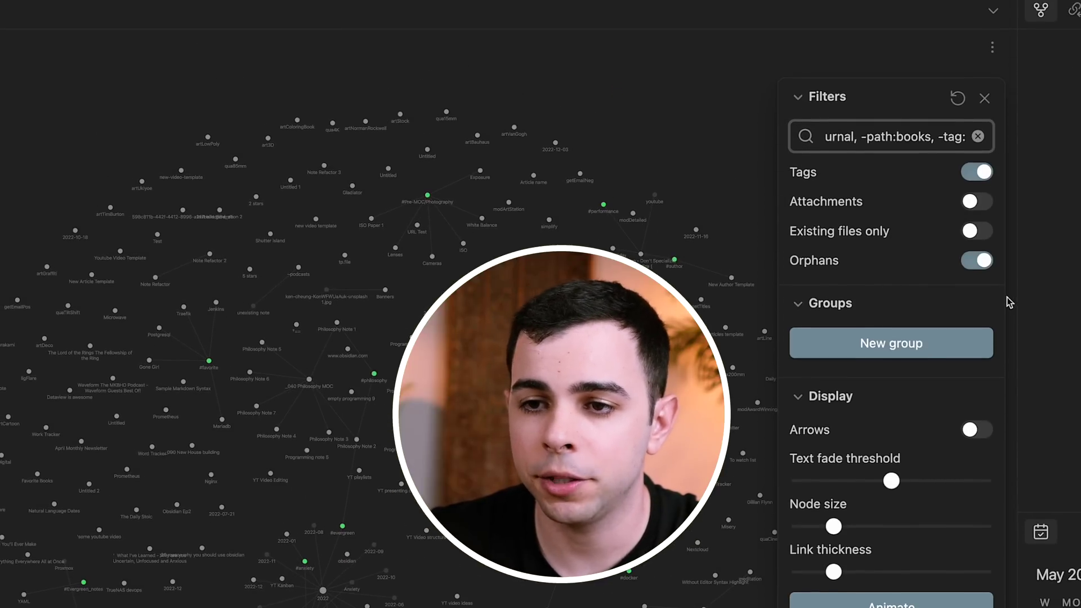
{"action": "left_click", "coordinate": [983, 230]}
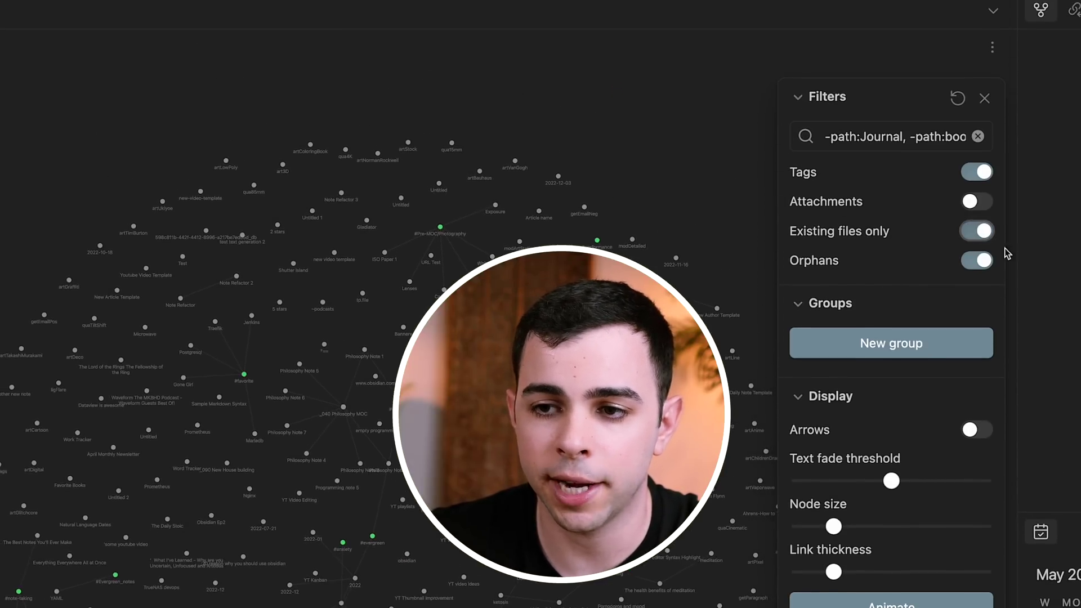
{"action": "left_click", "coordinate": [979, 260]}
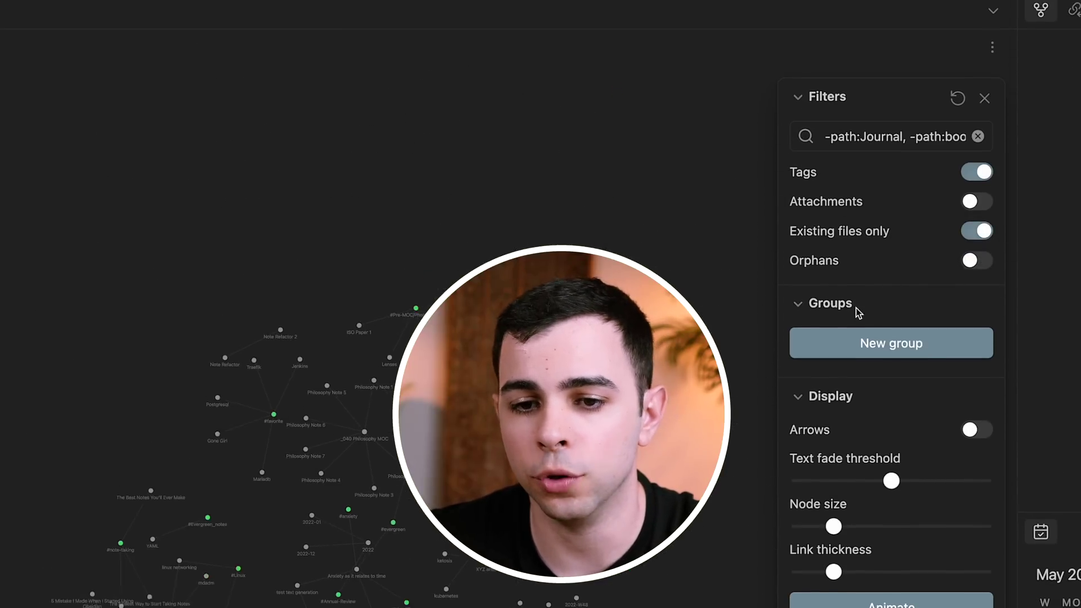
{"action": "left_click", "coordinate": [928, 343]}
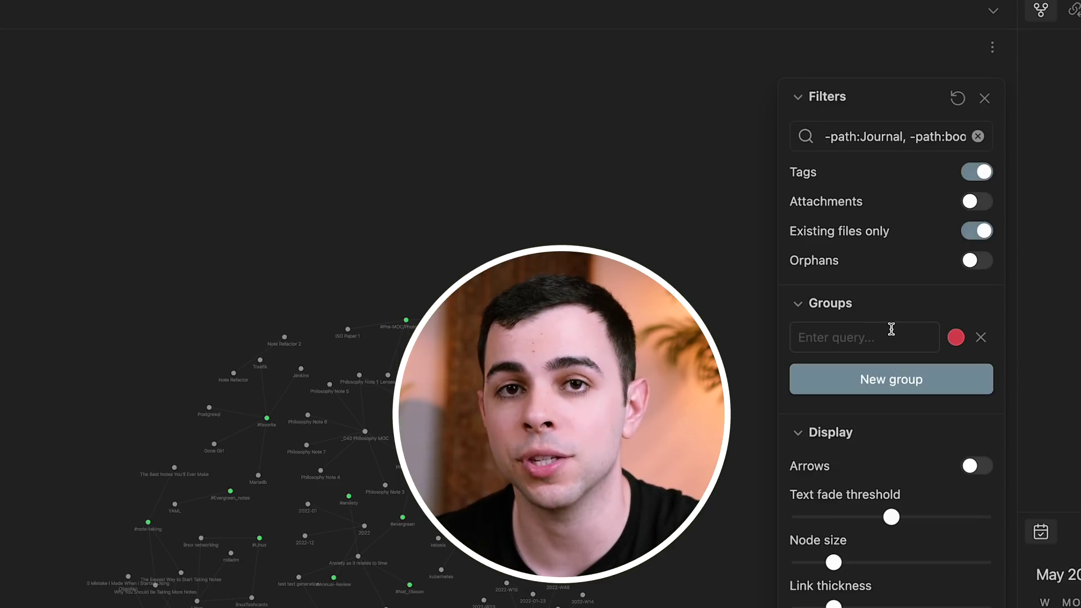
- Save a bookmark of the graph, replacing 'Untitled Graph' with 'No journal, no books nor MOCs'
{"action": "left_click", "coordinate": [991, 50]}
{"action": "left_click", "coordinate": [1017, 187]}
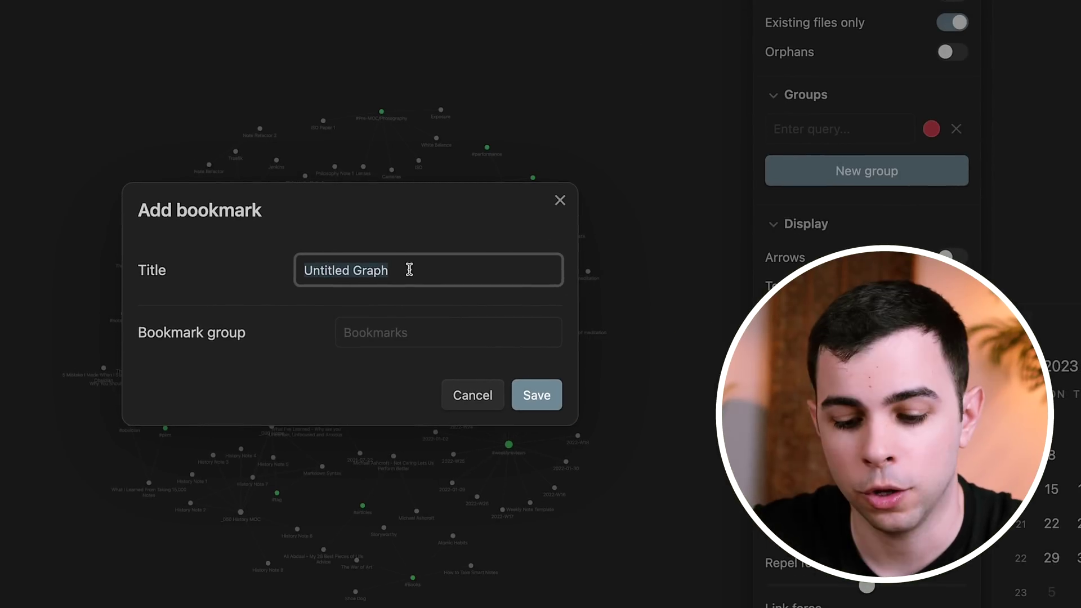
{"action": "key", "text": "BackSpace"}
{"action": "type", "text": "No j"}
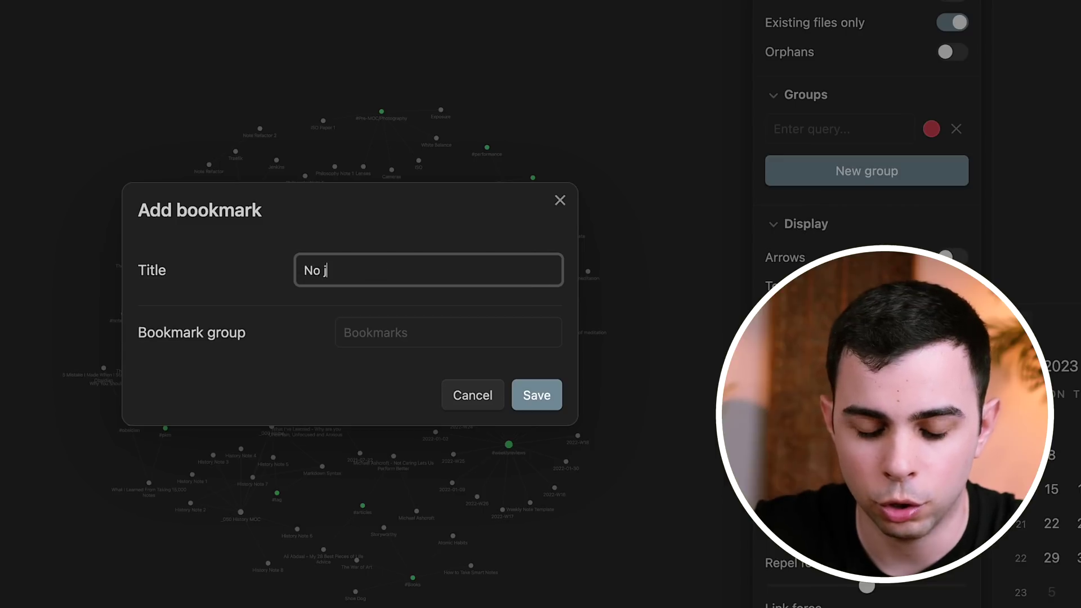
{"action": "type", "text": "ournal, no books nor MOCs"}
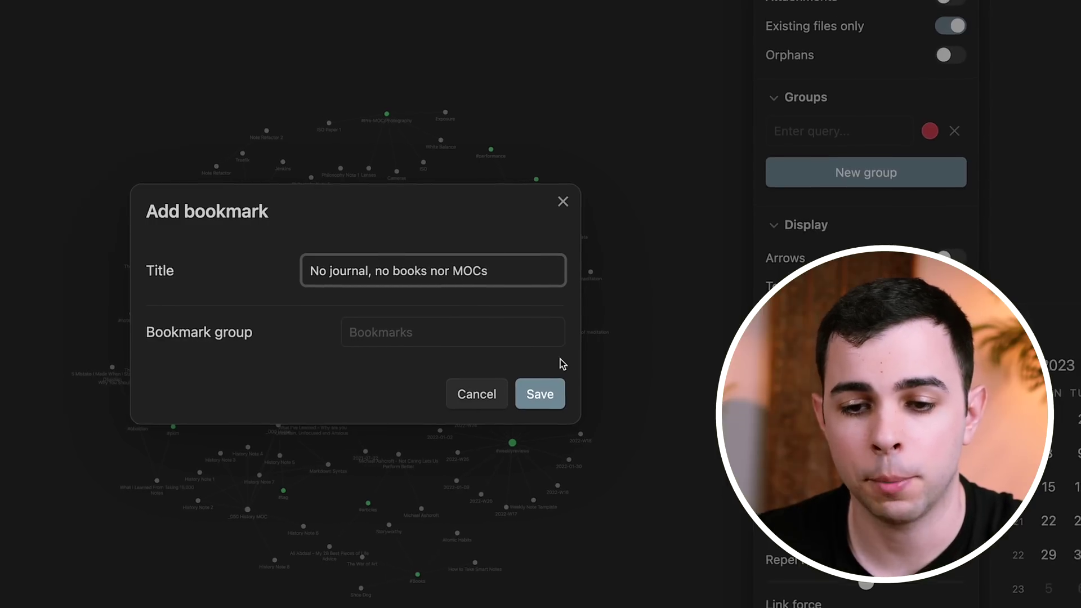
{"action": "left_click", "coordinate": [538, 395]}
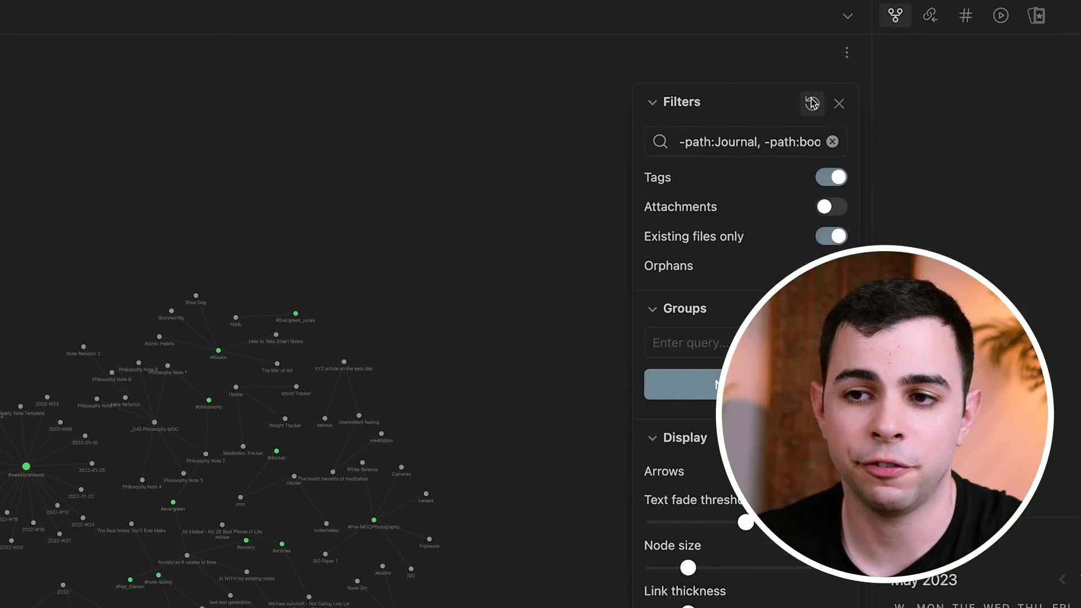
- Reset and clear the graph filters, restore them from the bookmark, and add a 'Graph Views' group
{"action": "left_click", "coordinate": [811, 103]}
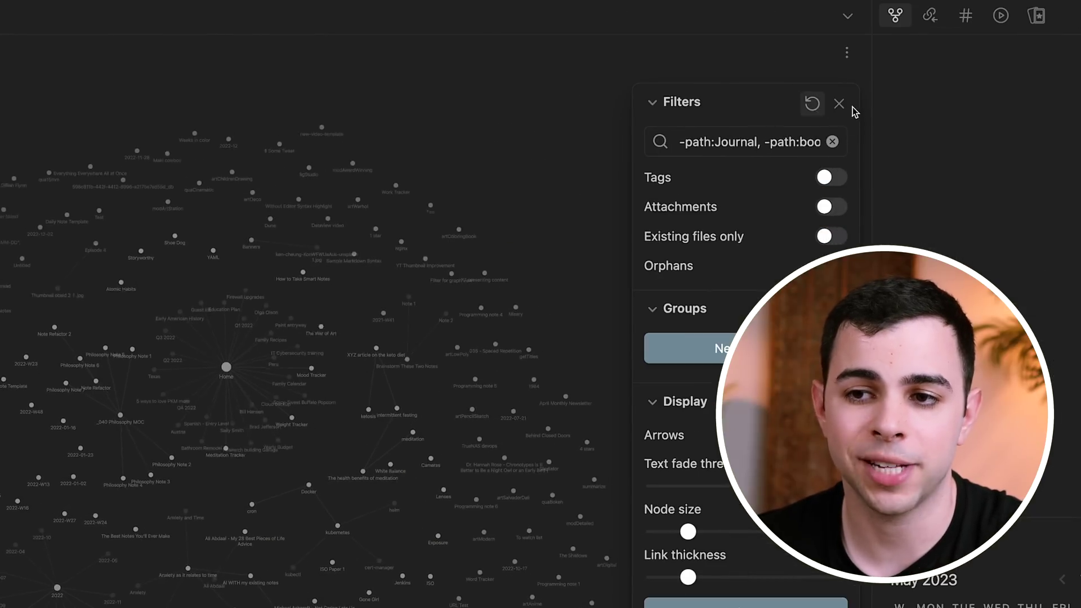
{"action": "left_click", "coordinate": [833, 142]}
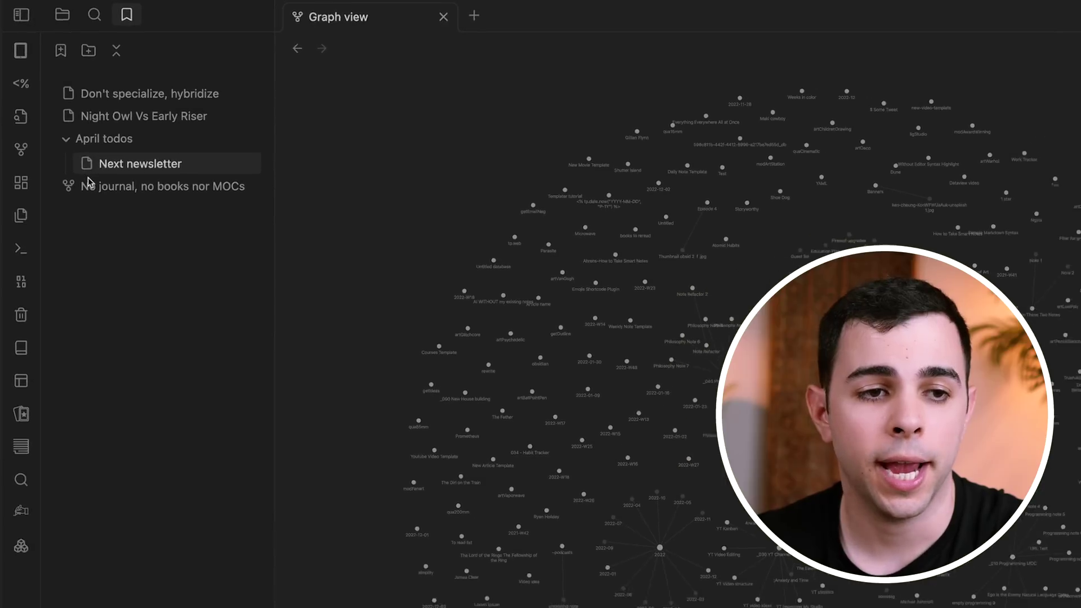
{"action": "left_click", "coordinate": [90, 185]}
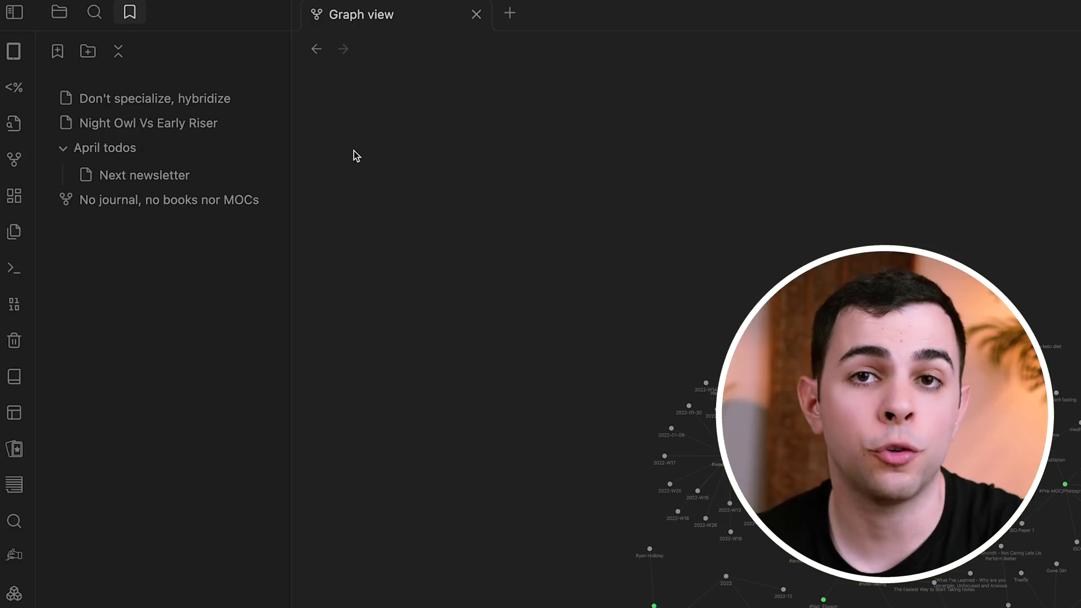
{"action": "left_click", "coordinate": [88, 51]}
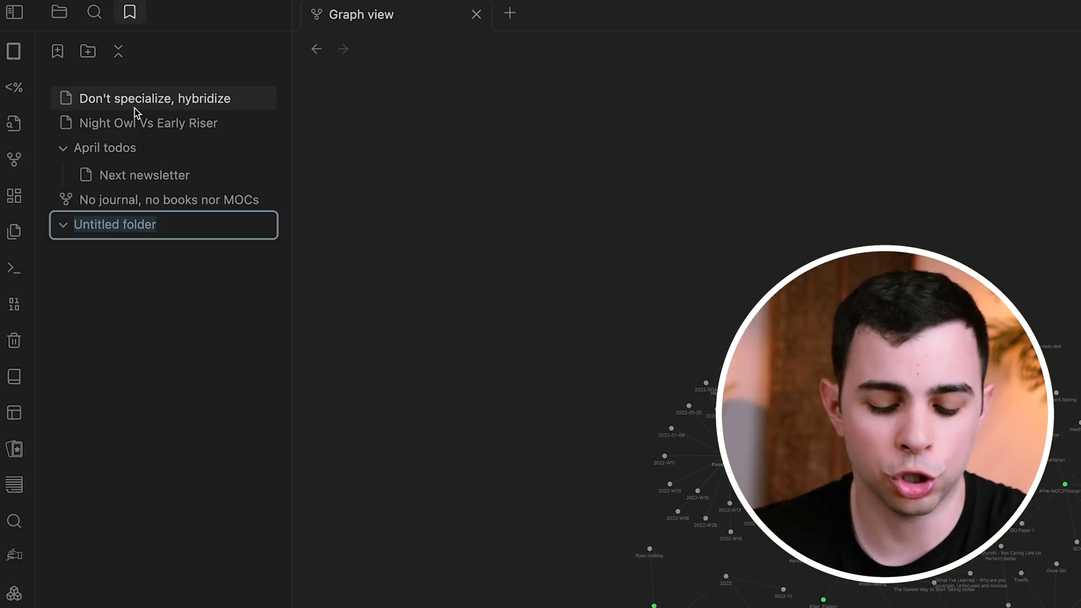
{"action": "type", "text": "Graph Views"}
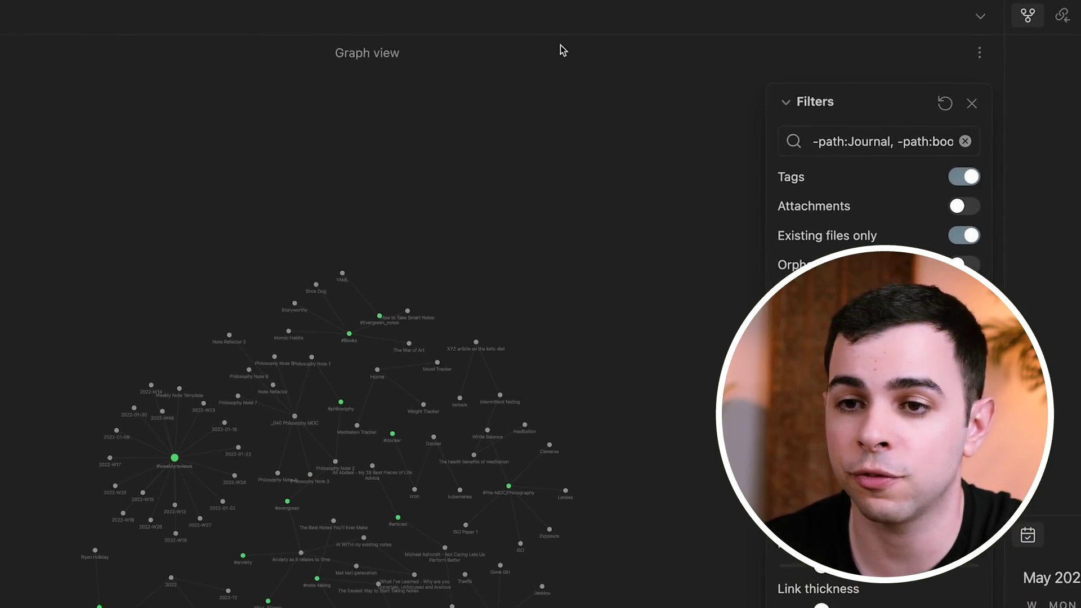
- Rerun the '-path:Journal, -path:books, -tag:#MOC' exclusion search from search history
{"action": "left_click_drag", "start_coordinate": [819, 141], "coordinate": [866, 135]}
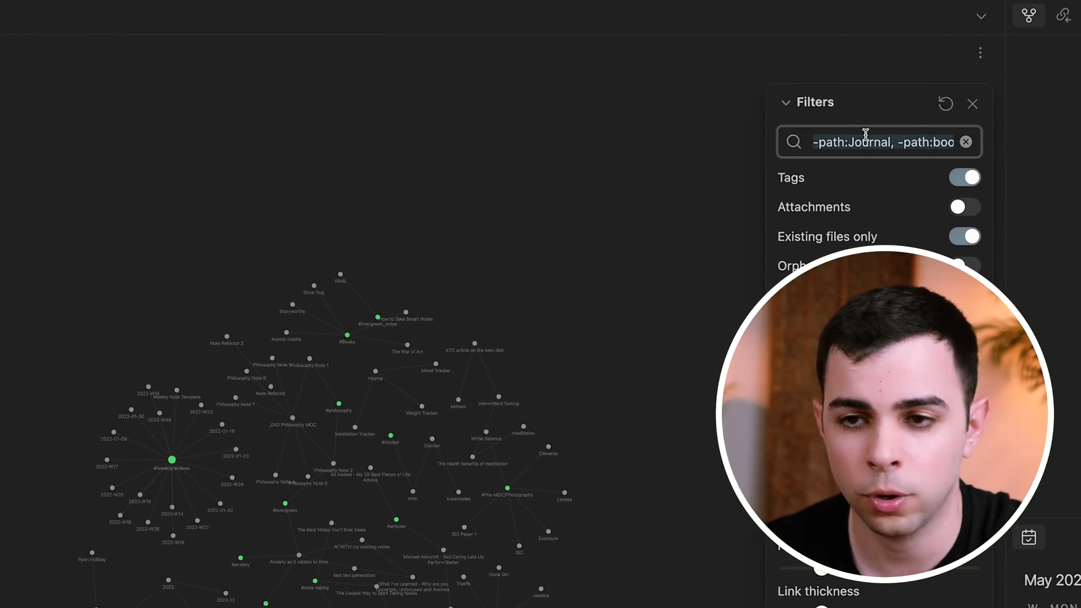
{"action": "left_click", "coordinate": [93, 17]}
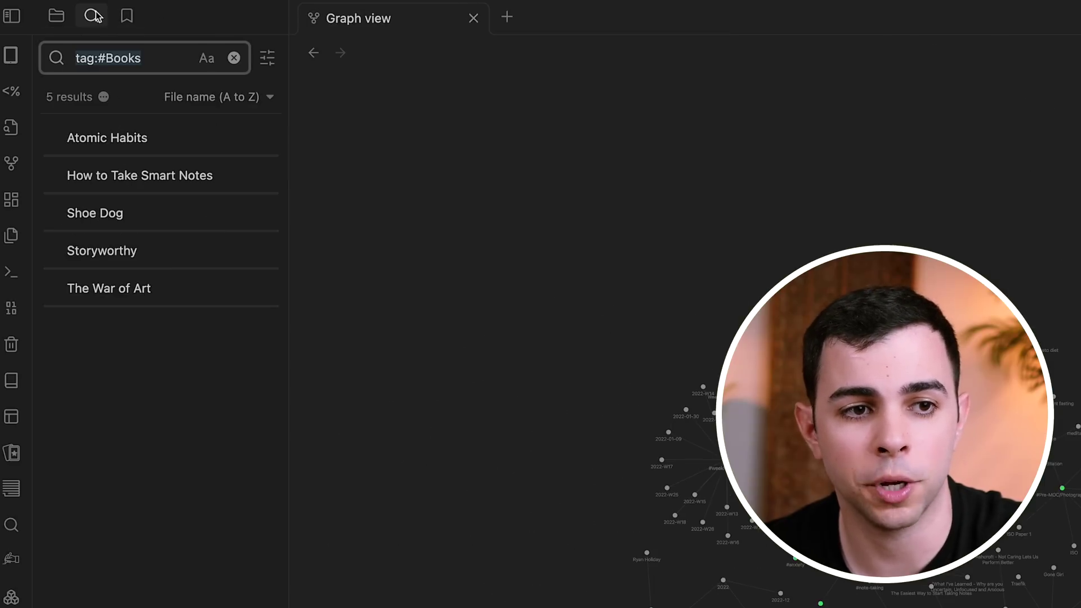
{"action": "left_click", "coordinate": [234, 58]}
{"action": "key", "text": "Down"}
{"action": "key", "text": "Return"}
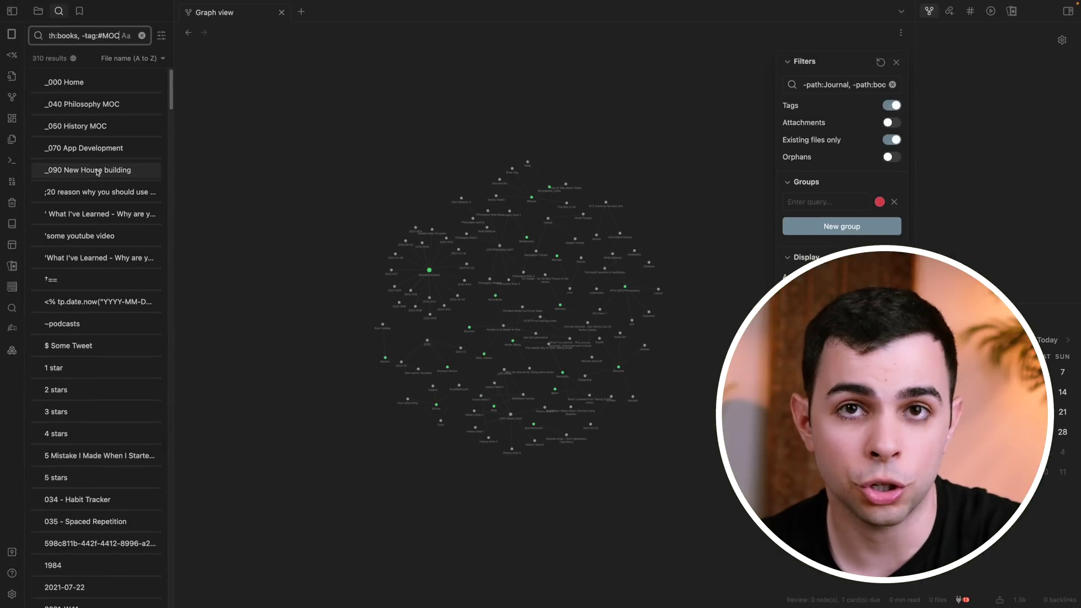
- Bookmark the 310 search results as 'Specific Search', then rerun it from the Bookmarks list
{"action": "left_click", "coordinate": [73, 58]}
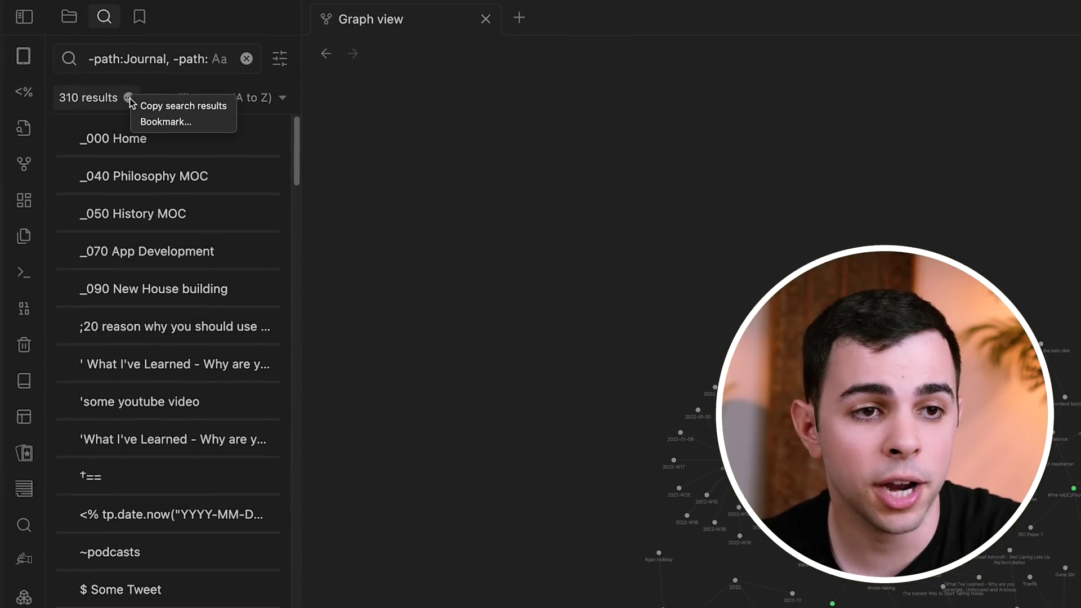
{"action": "left_click", "coordinate": [164, 121]}
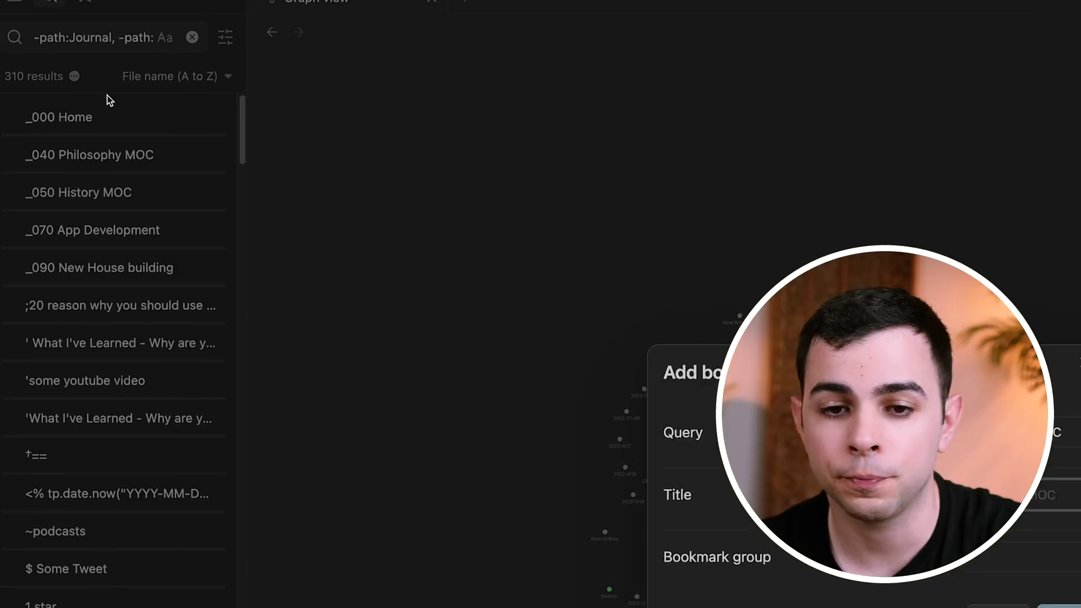
{"action": "type", "text": "Specific"}
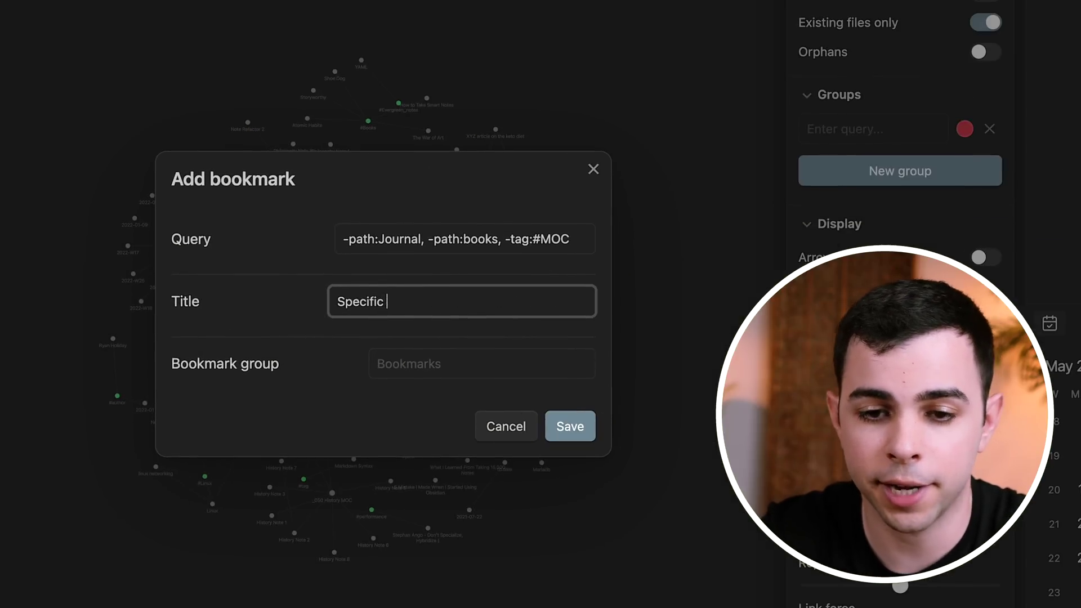
{"action": "left_click", "coordinate": [585, 435]}
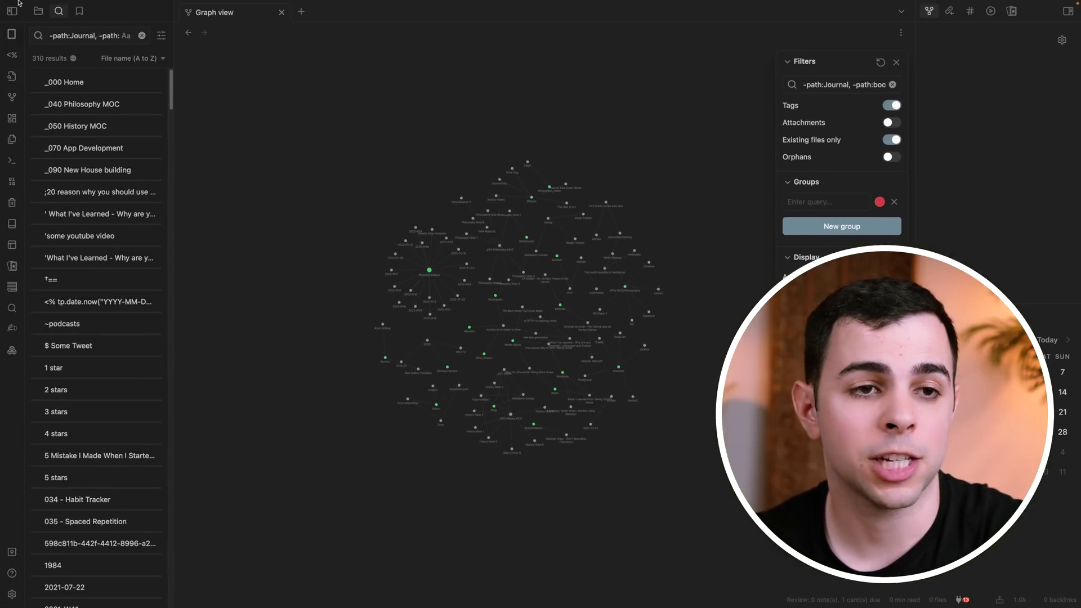
{"action": "left_click", "coordinate": [79, 11]}
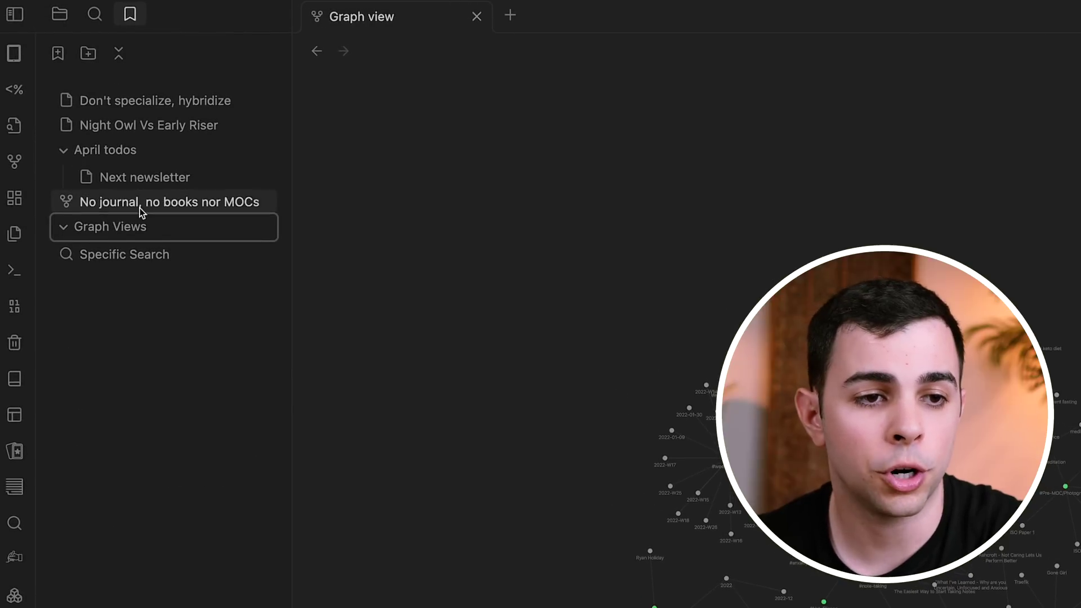
{"action": "left_click", "coordinate": [111, 251]}
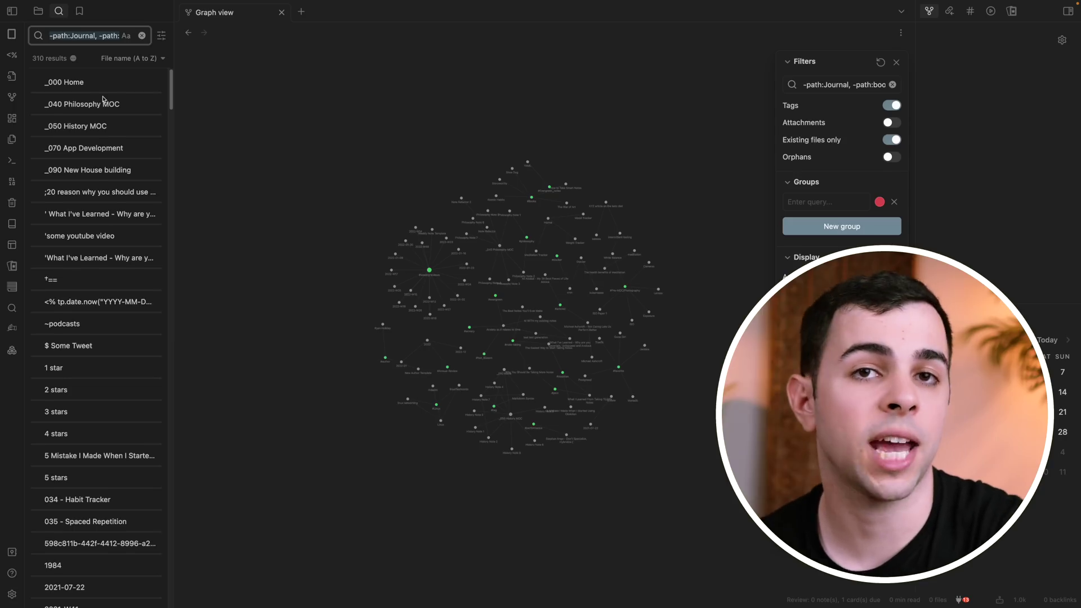
- Open Canvas mind map video.canvas with the quick switcher and show the bookmarks list
{"action": "key", "text": "super+o"}
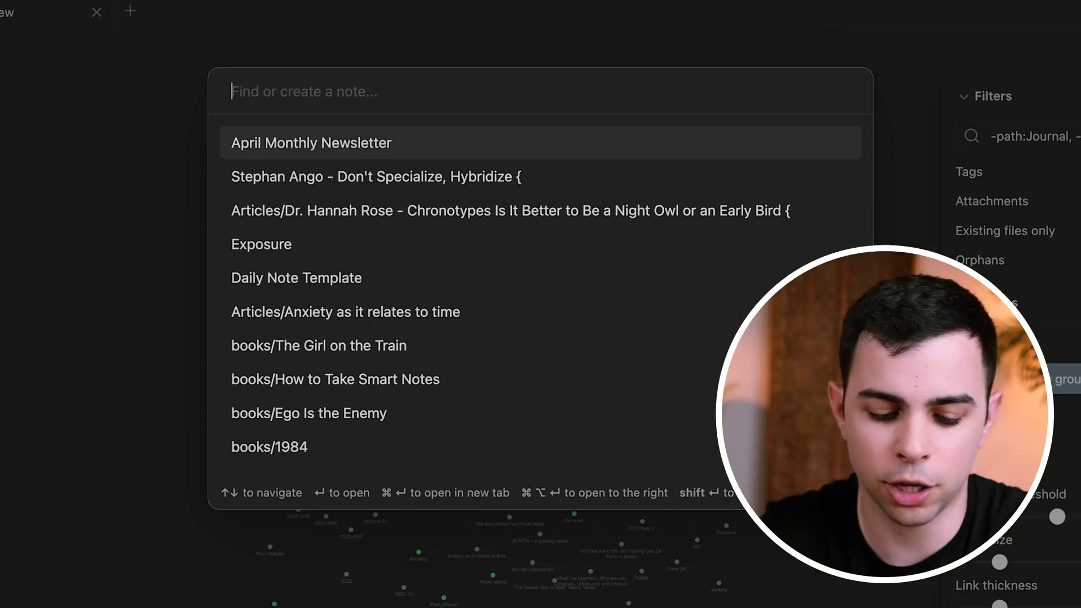
{"action": "type", "text": "canvas"}
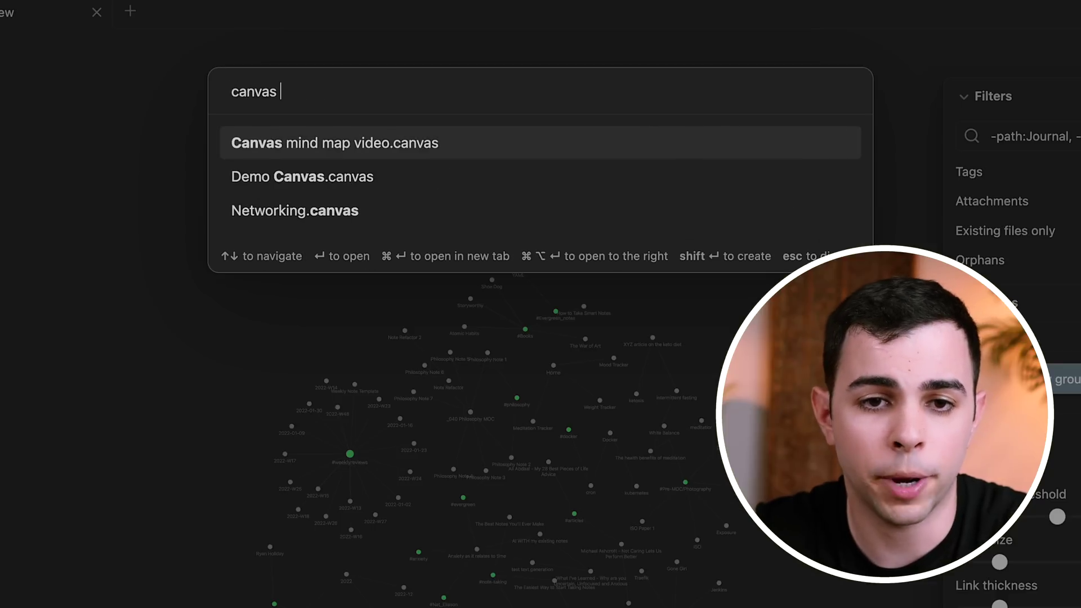
{"action": "key", "text": "Return"}
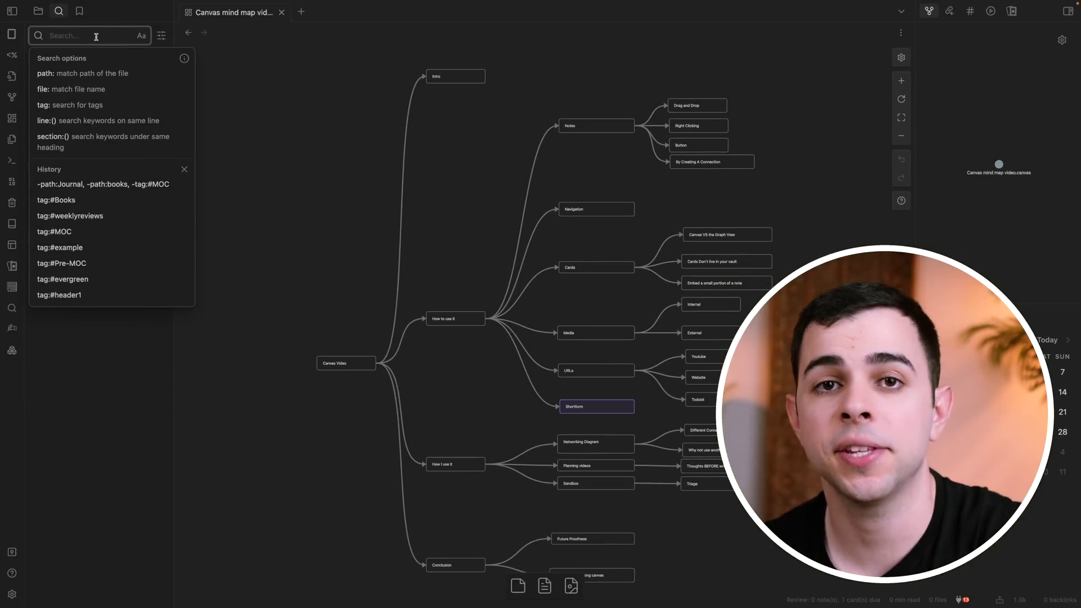
{"action": "left_click", "coordinate": [80, 11]}
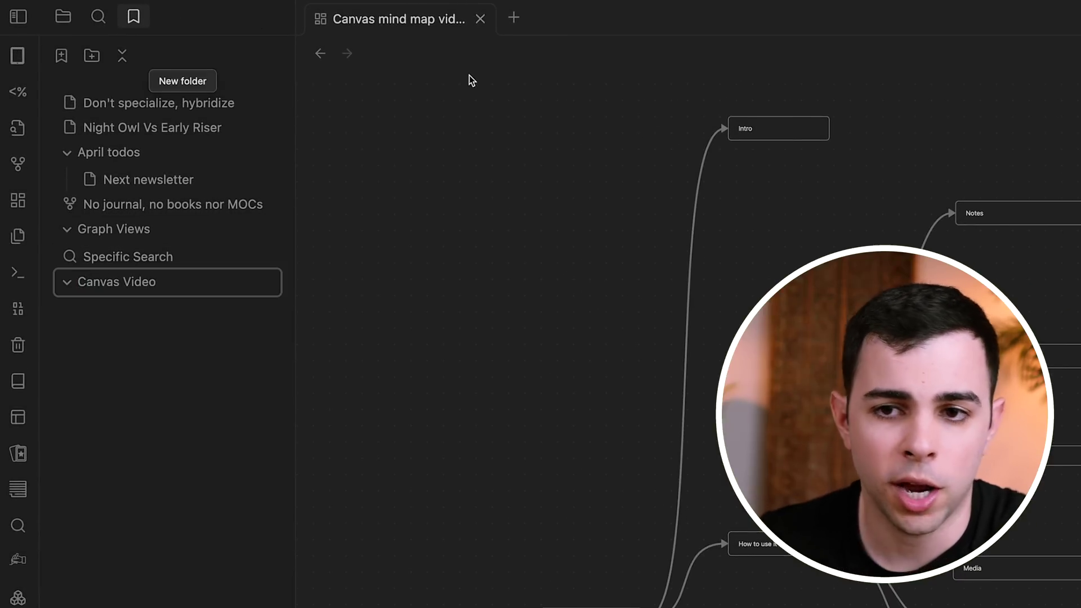
- Bookmark the canvas file into the Canvas Video bookmark group
{"action": "left_click", "coordinate": [781, 53]}
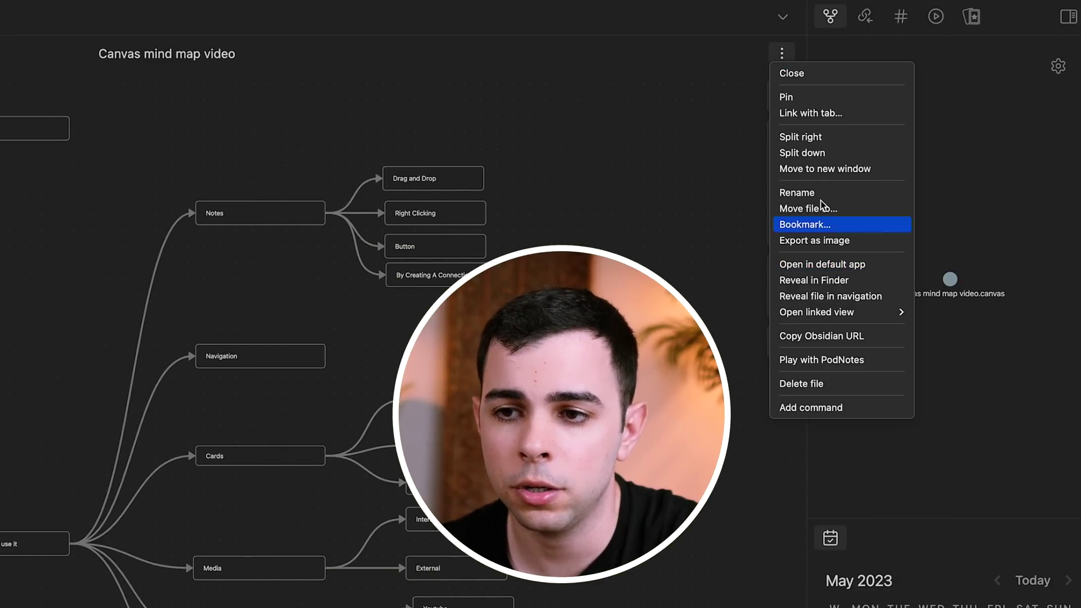
{"action": "left_click", "coordinate": [825, 225]}
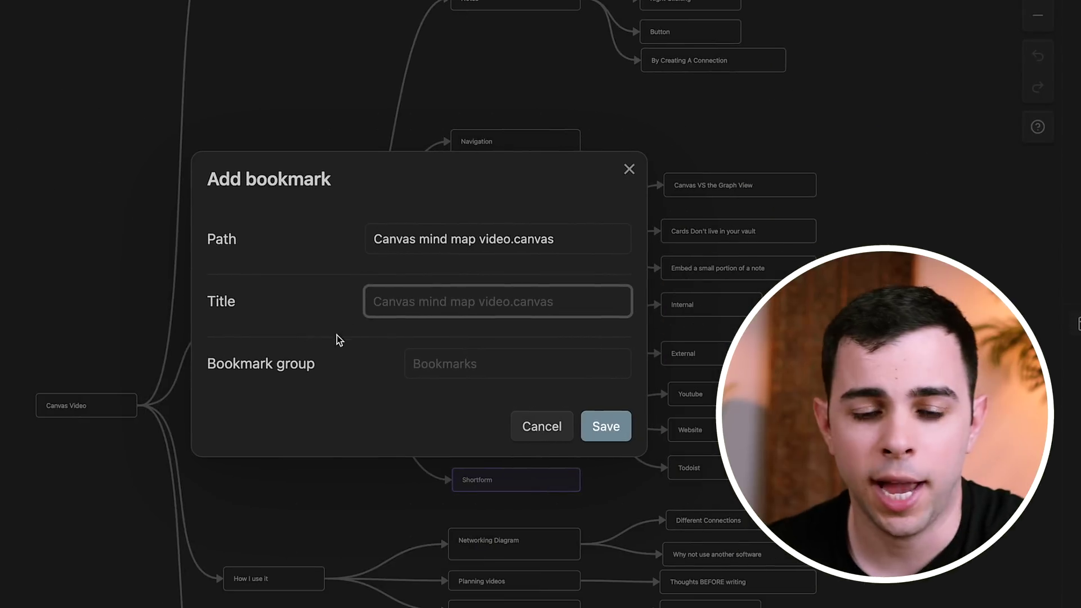
{"action": "left_click", "coordinate": [509, 366]}
{"action": "left_click", "coordinate": [476, 474]}
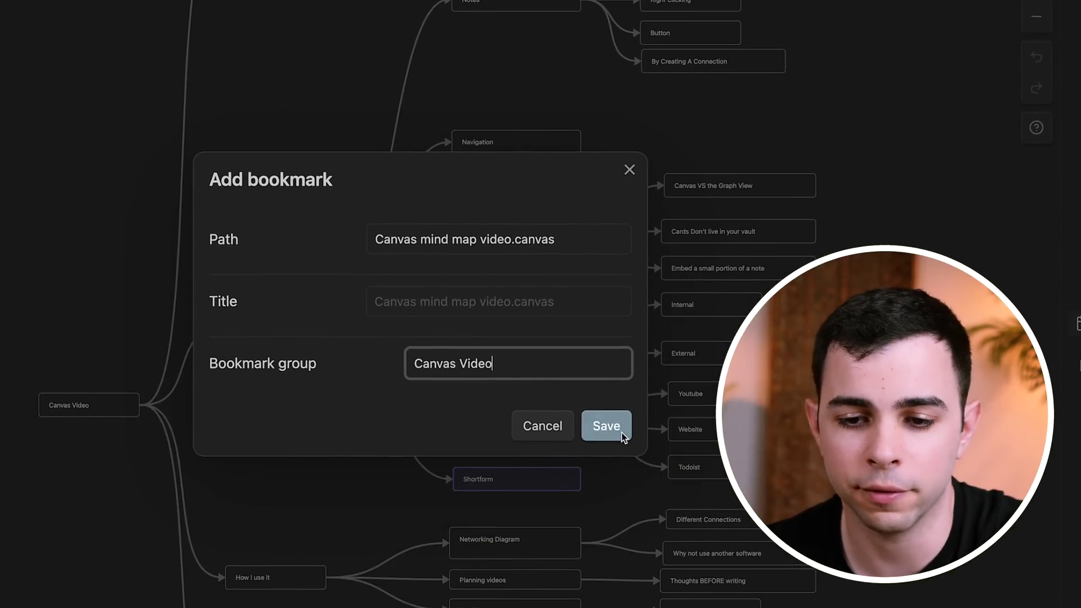
{"action": "left_click", "coordinate": [622, 432]}
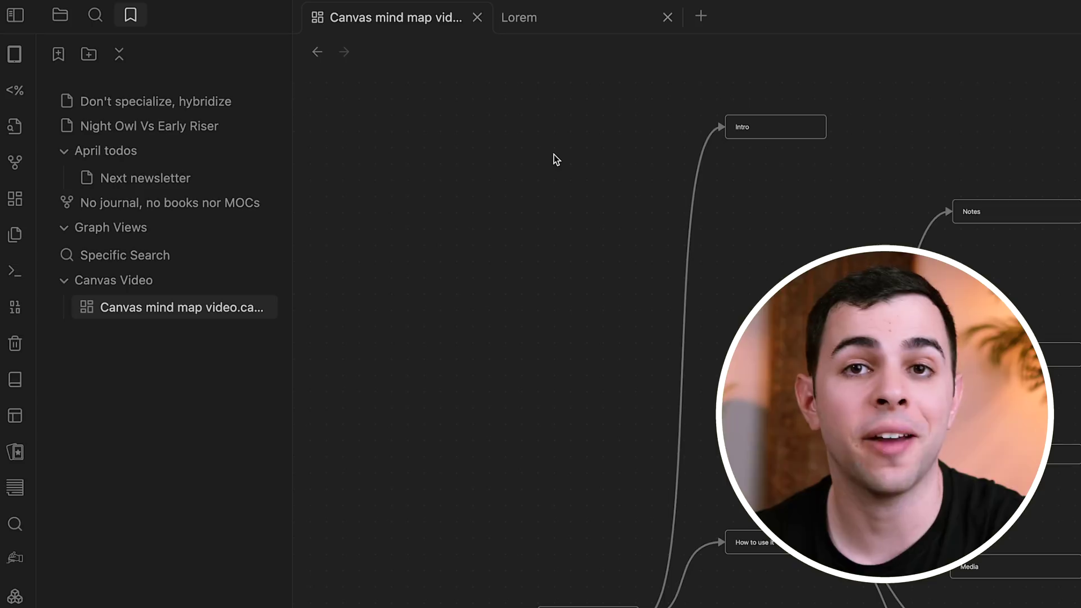
- Bookmark the Lorem 2 heading of Lorem as 'Important header' and jump to it via the bookmark
{"action": "left_click", "coordinate": [542, 32]}
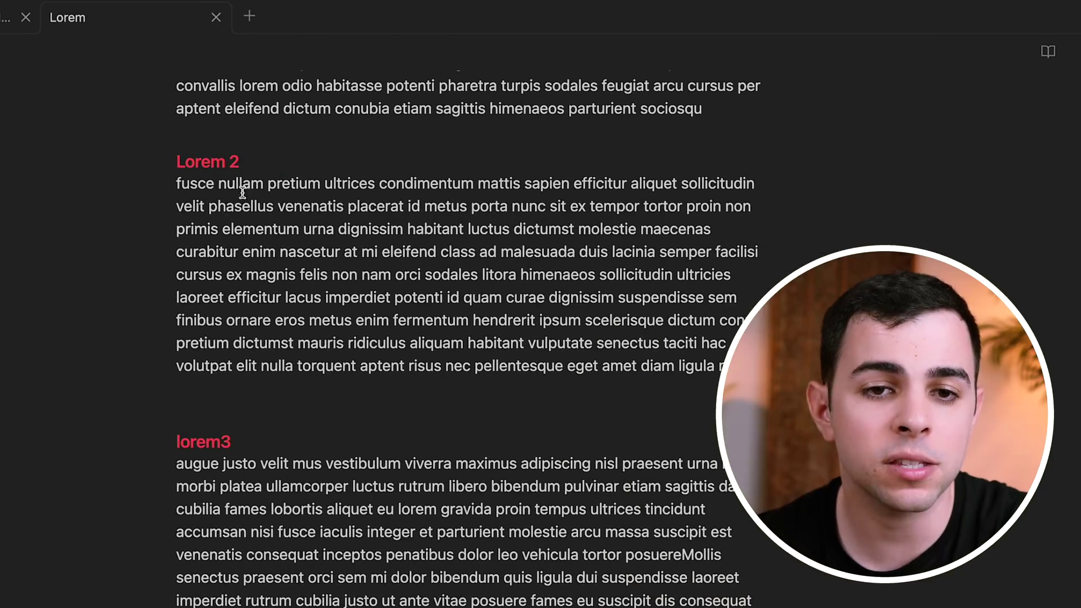
{"action": "right_click", "coordinate": [212, 162]}
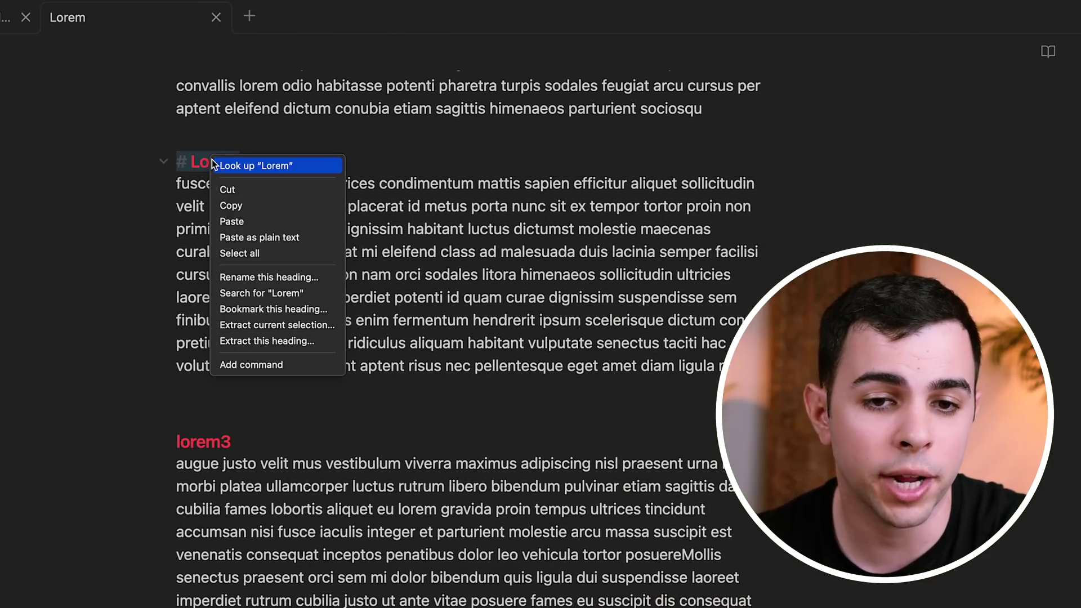
{"action": "left_click", "coordinate": [298, 308]}
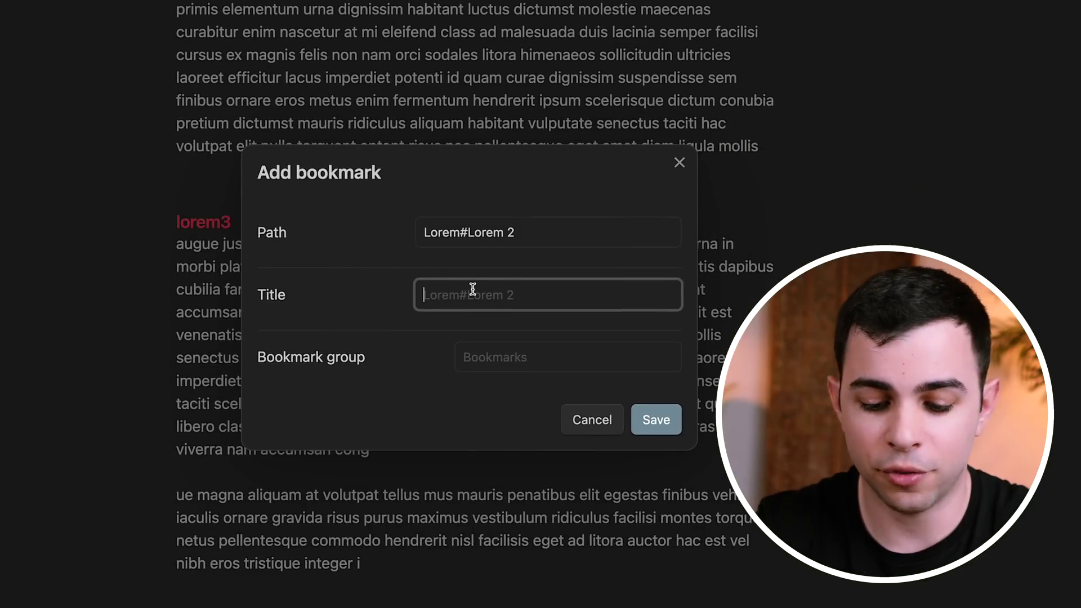
{"action": "type", "text": "Important header"}
{"action": "key", "text": "Return"}
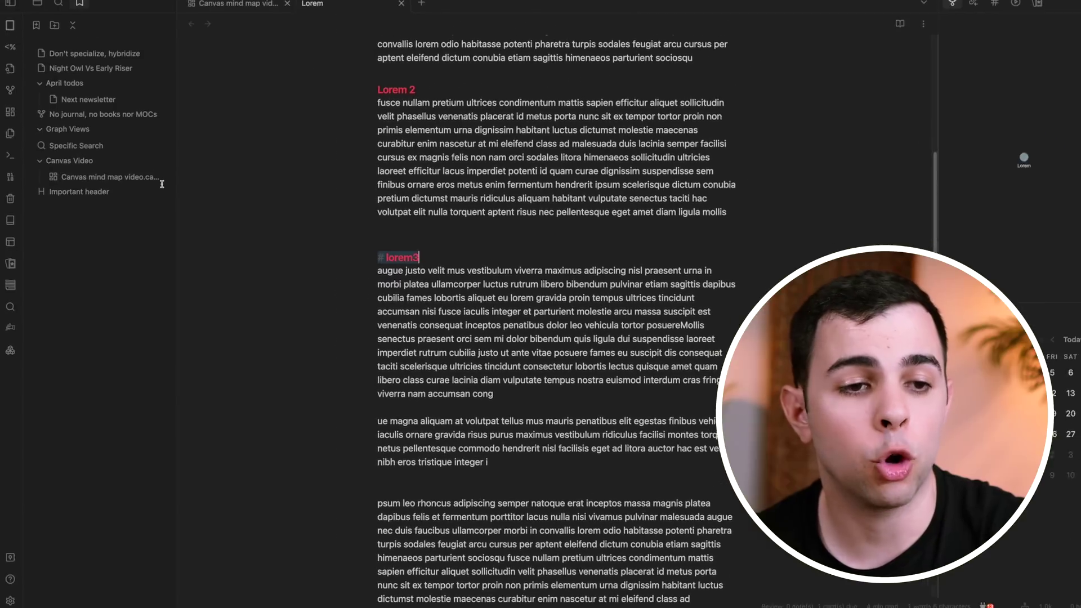
{"action": "left_click", "coordinate": [118, 113]}
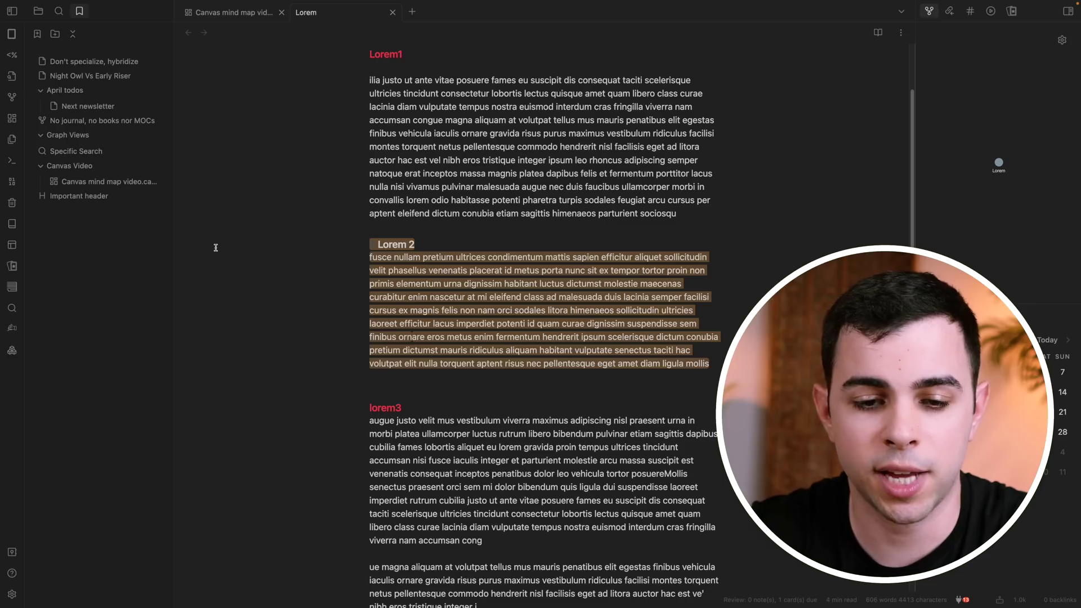
- Set up tabs holding Note 1, Note 2 and Note 3, closing the Lorem tab
{"action": "key", "text": "ctrl+n"}
{"action": "key", "text": "ctrl+n"}
{"action": "key", "text": "ctrl+n"}
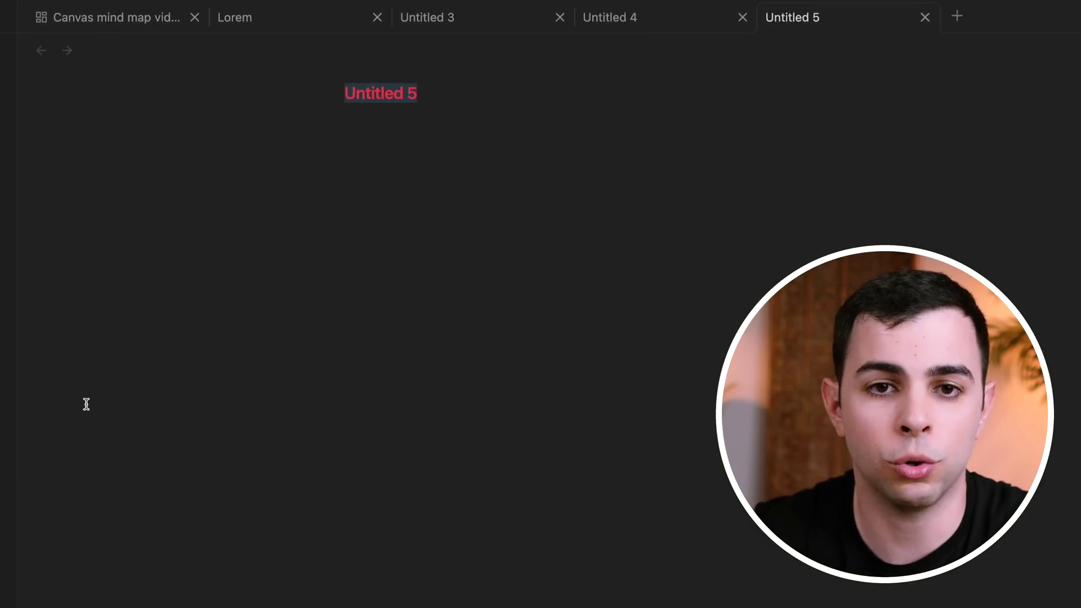
{"action": "key", "text": "BackSpace"}
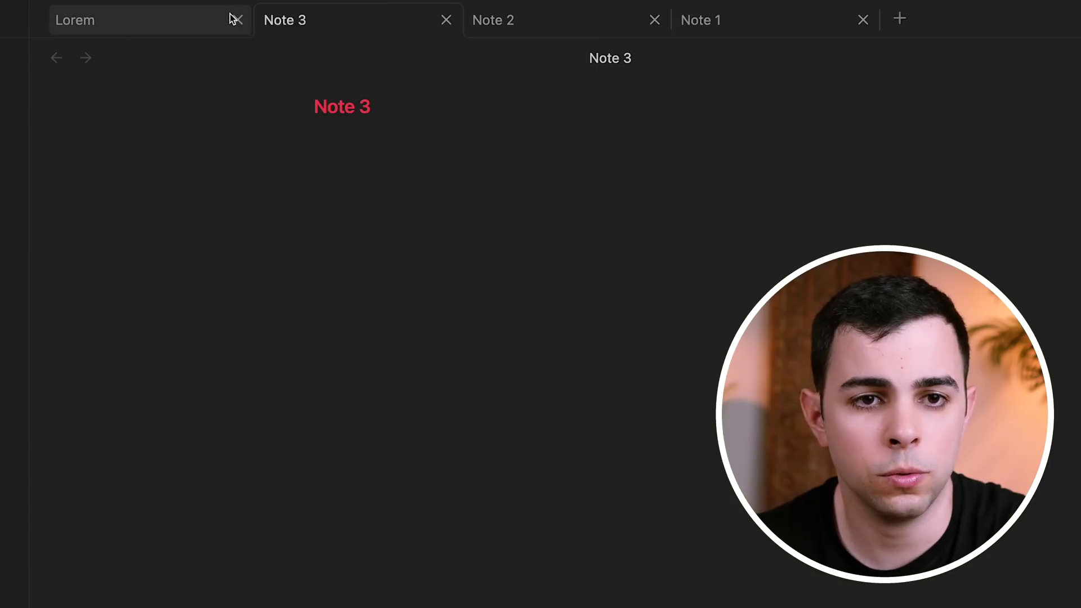
{"action": "left_click", "coordinate": [228, 20]}
- Bookmark all open tabs as the group '4 May 2023 23:06' and close the Note 3 tab
{"action": "key", "text": "super+p"}
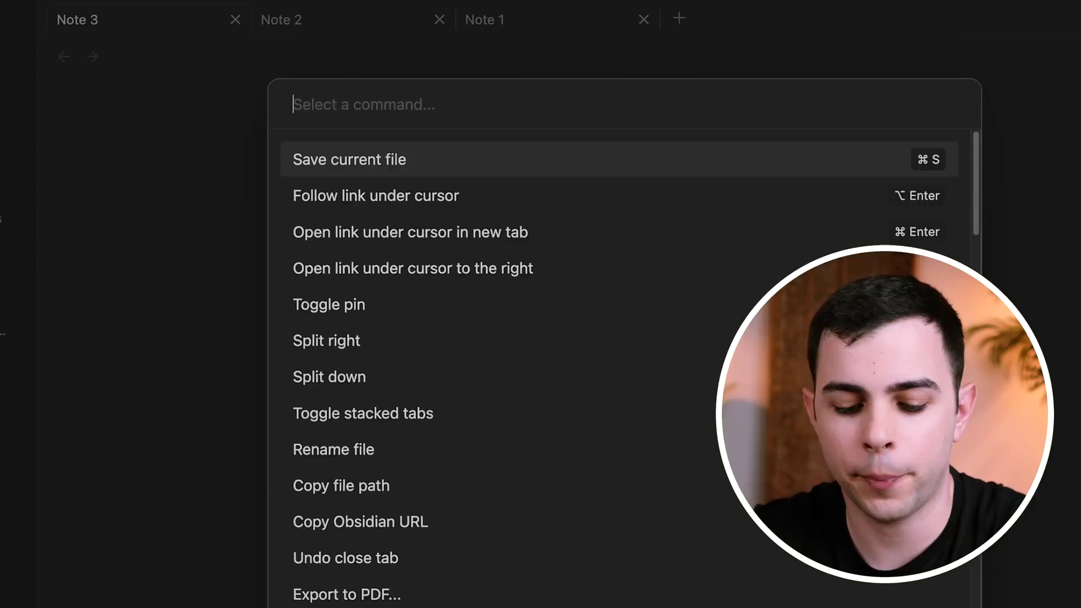
{"action": "type", "text": "bookmarks"}
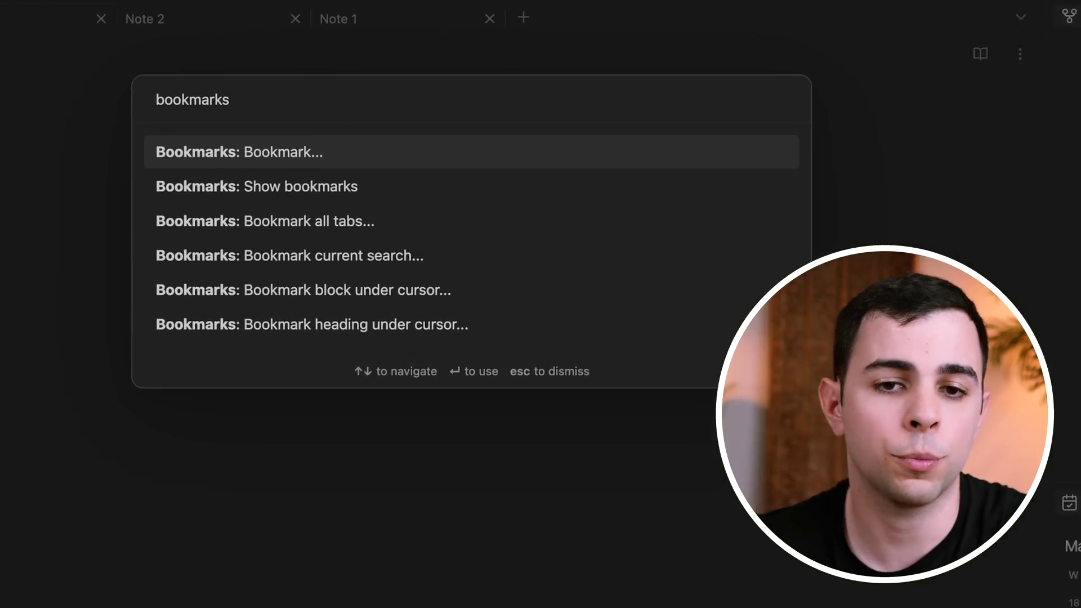
{"action": "left_click", "coordinate": [311, 258]}
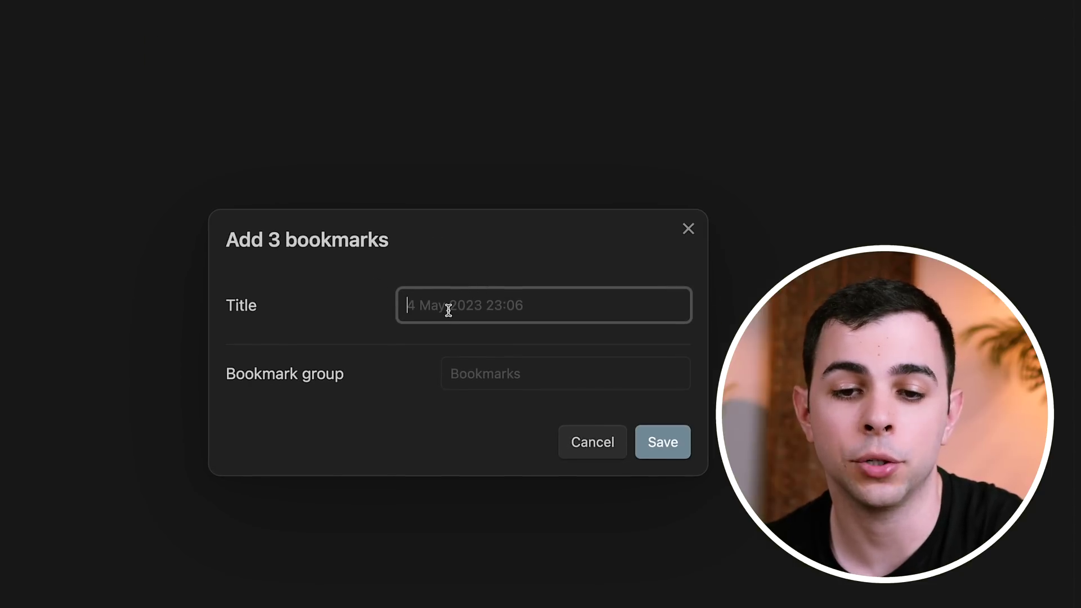
{"action": "left_click", "coordinate": [663, 442]}
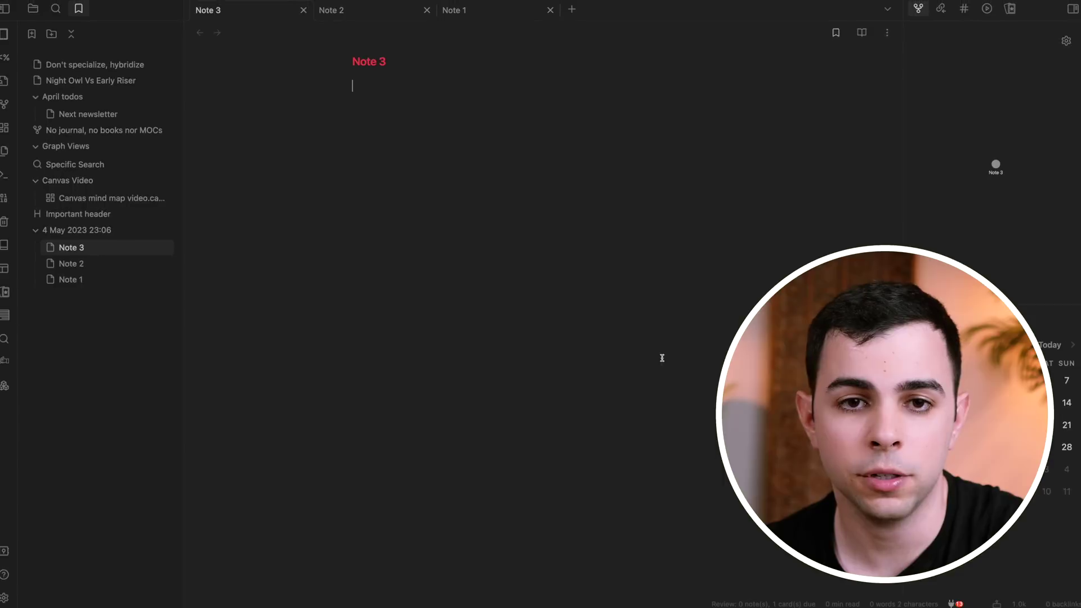
{"action": "left_click", "coordinate": [309, 14]}
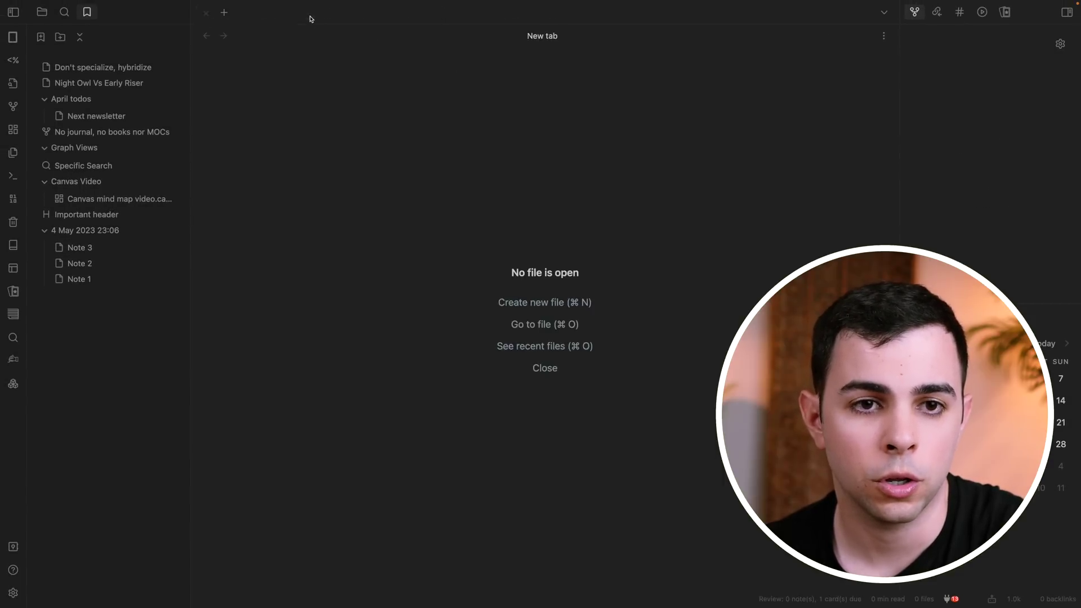
{"action": "right_click", "coordinate": [87, 231]}
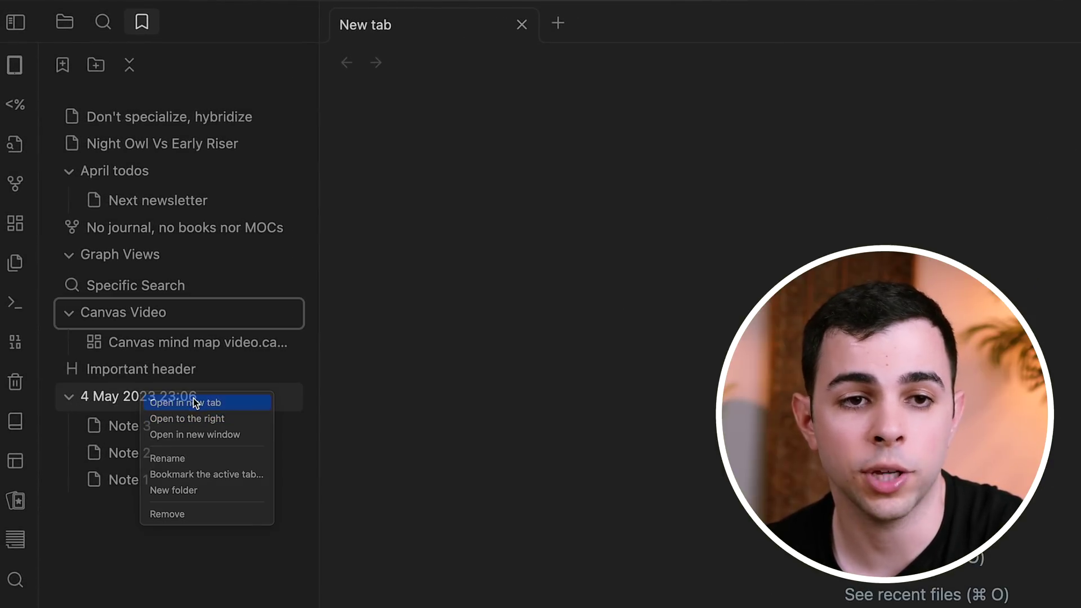